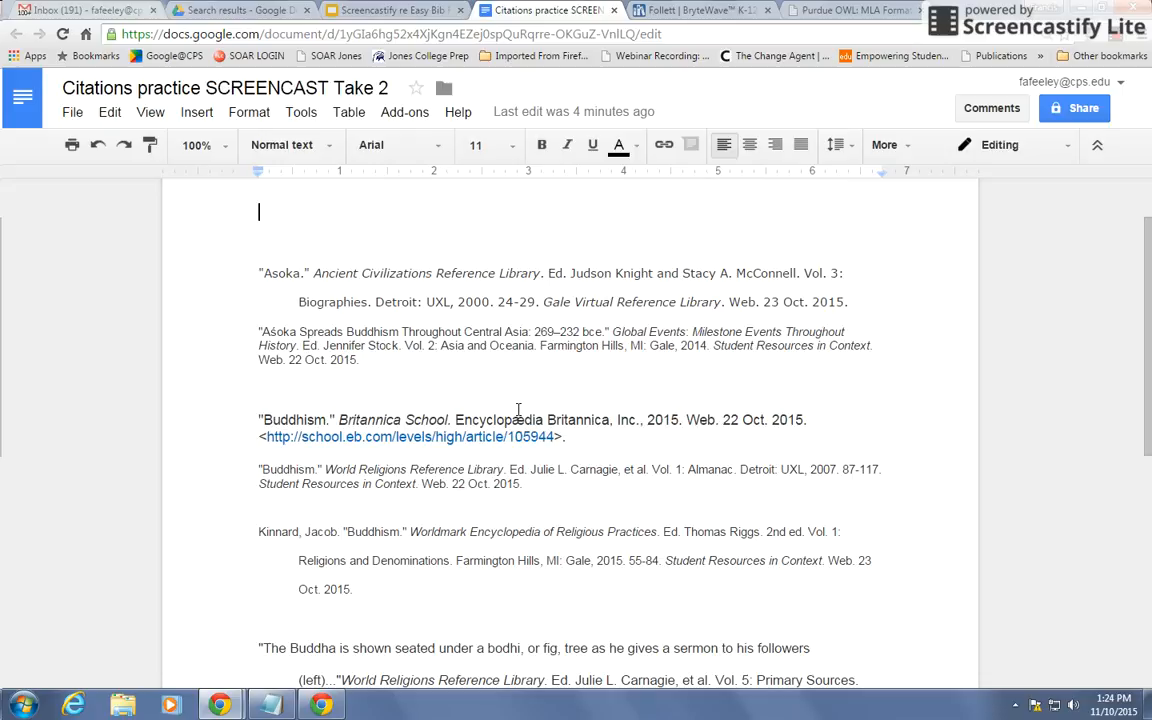
Review the document's existing citations, the three news article links and the Buddhism book's ISBN
scroll(518, 411, "down", 1)
scroll(518, 411, "up", 1)
scroll(518, 411, "down", 2)
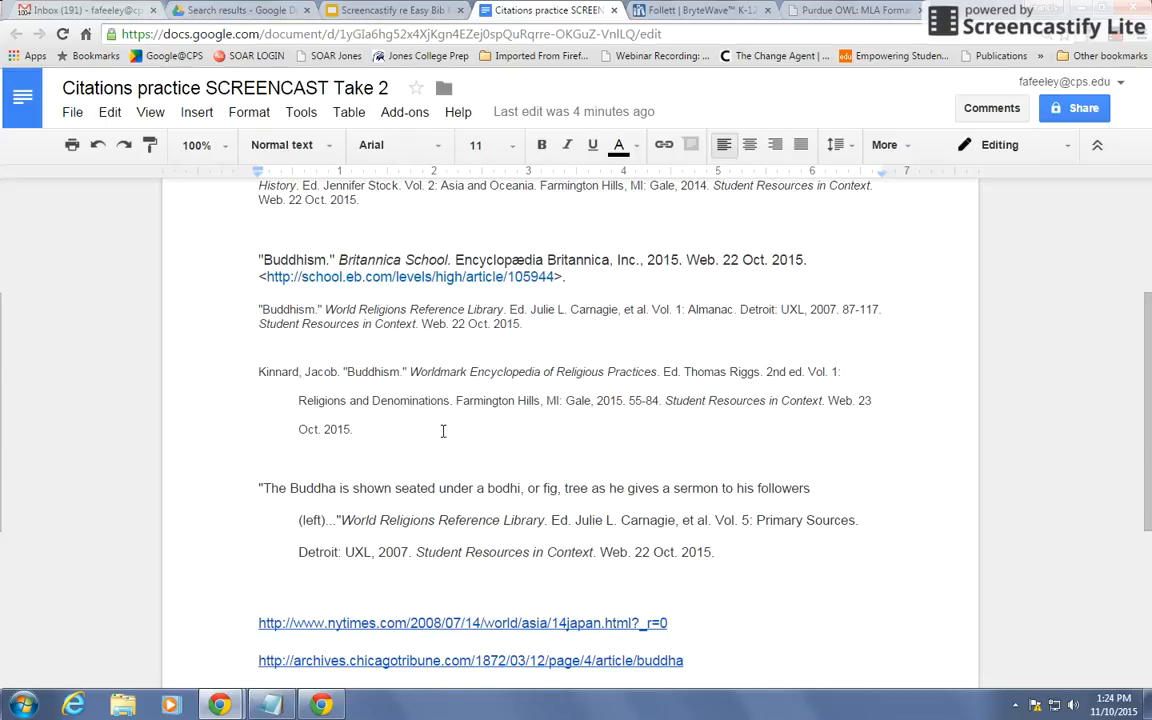
scroll(443, 430, "down", 3)
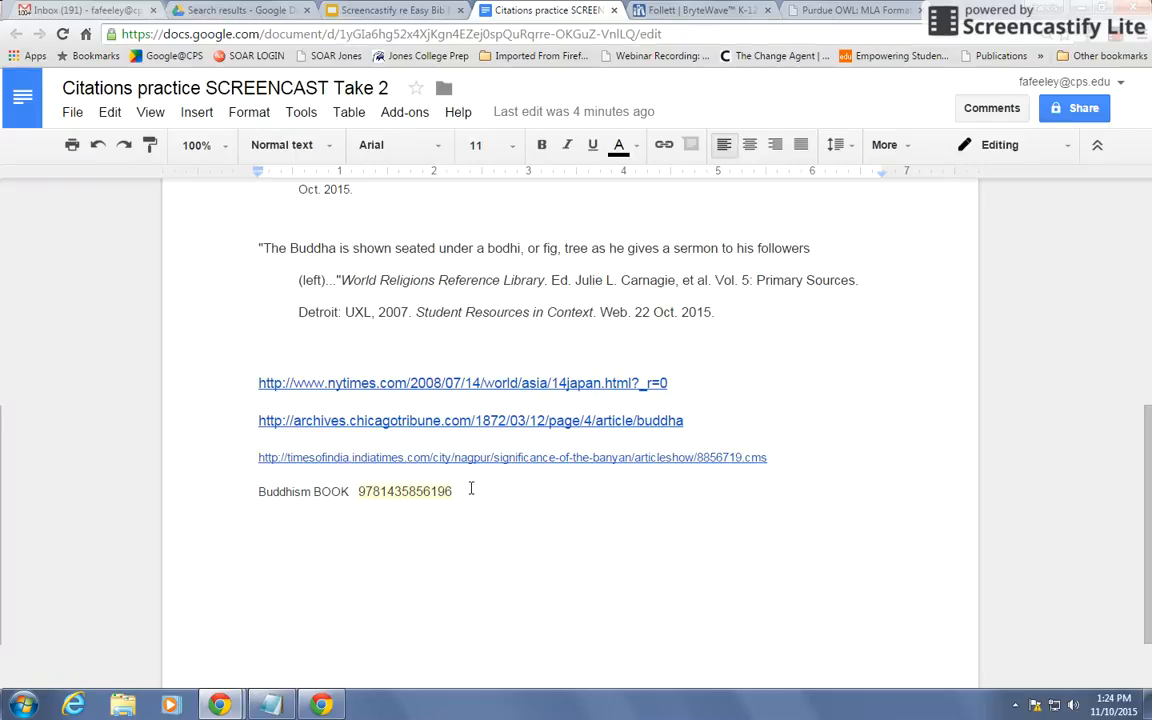
left_click(465, 491)
left_click_drag(465, 491, 330, 492)
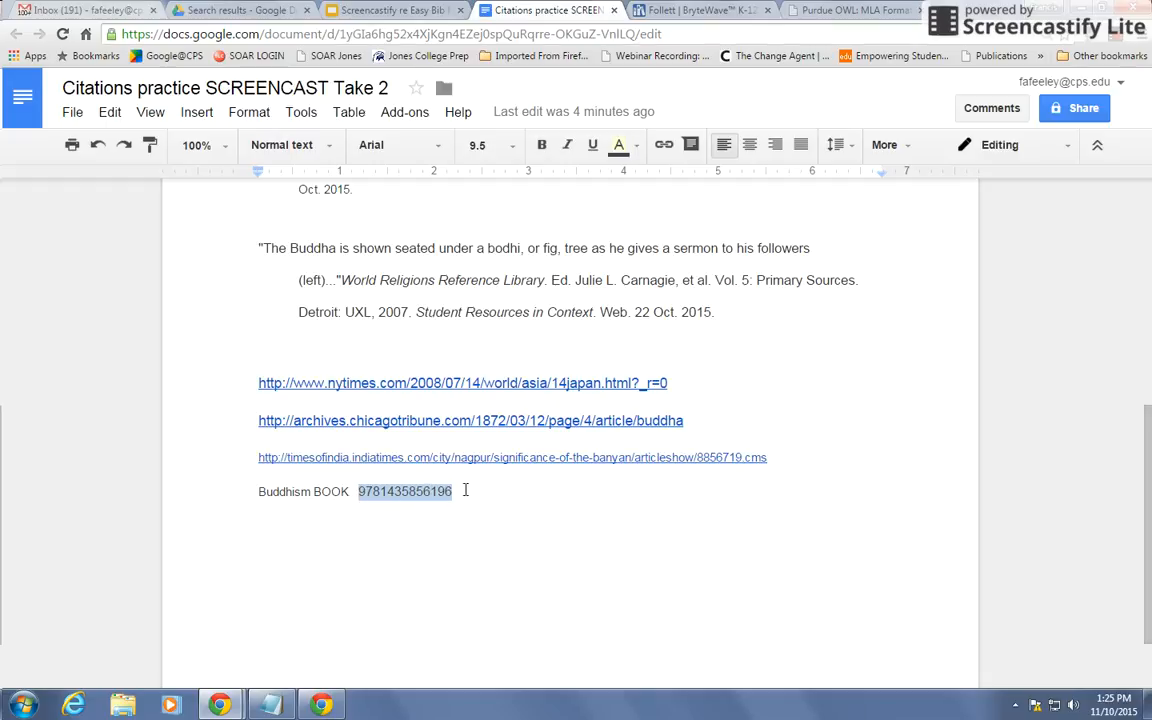
left_click(793, 391)
scroll(793, 391, "up", 2)
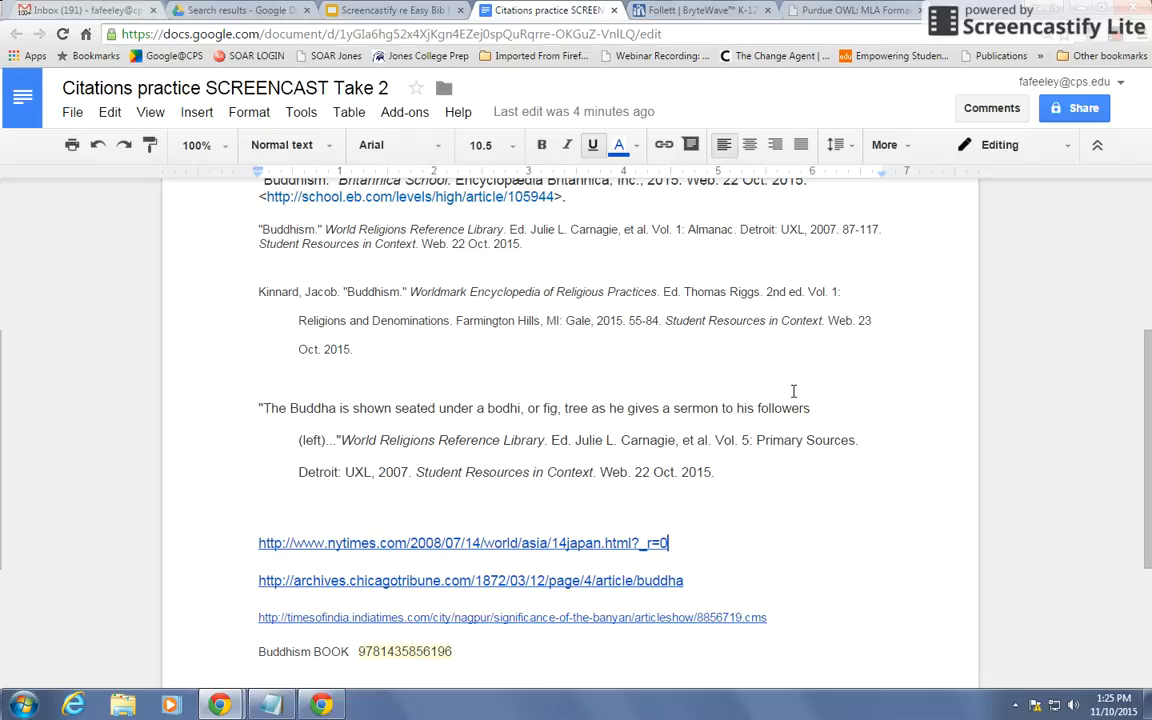
scroll(793, 391, "up", 3)
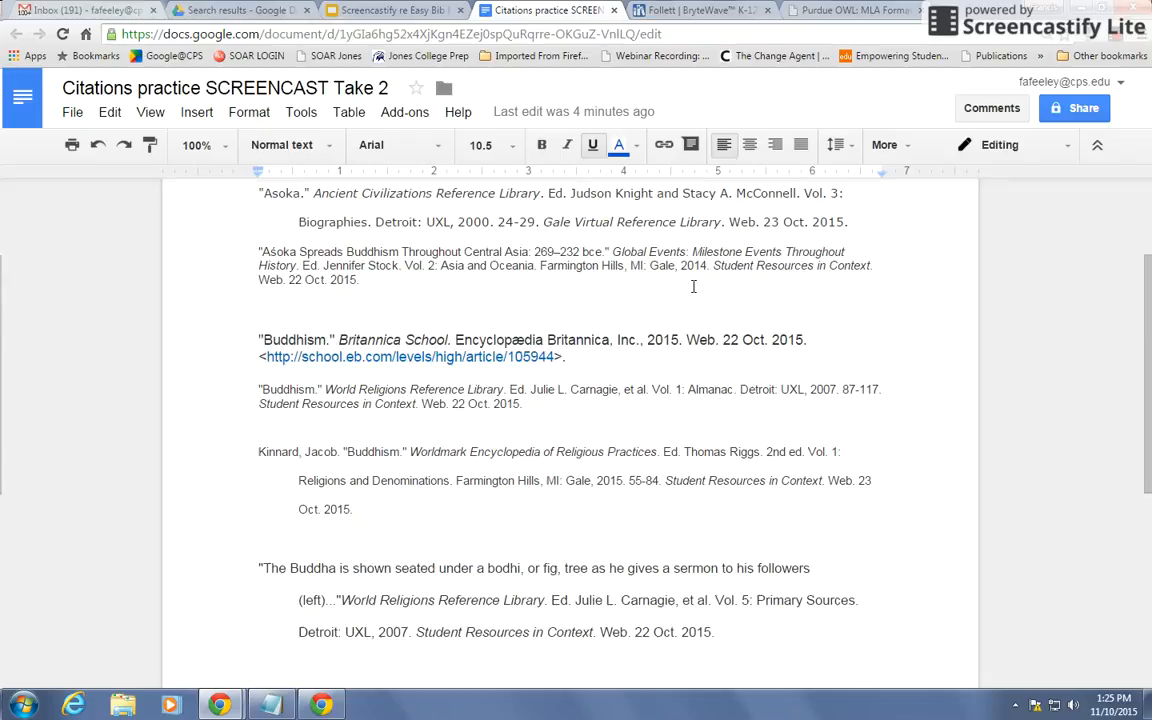
Install the free EasyBib Bibliography Creator add-on and allow its requested permissions
left_click(405, 114)
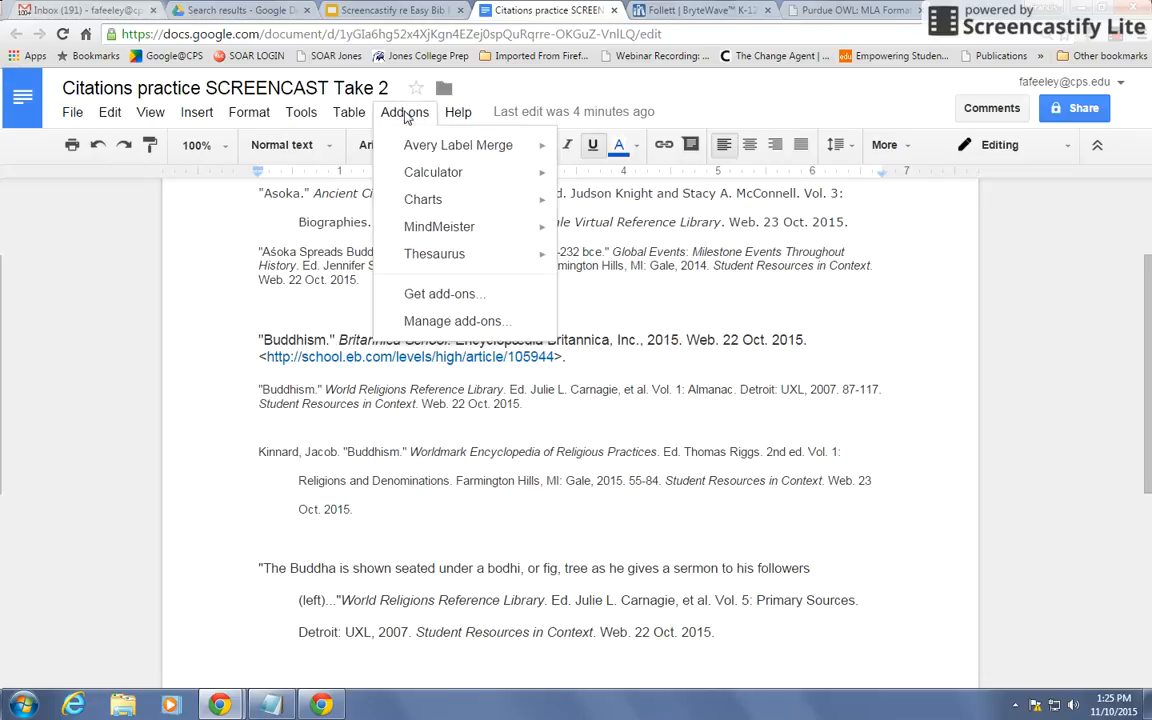
mouse_move(435, 256)
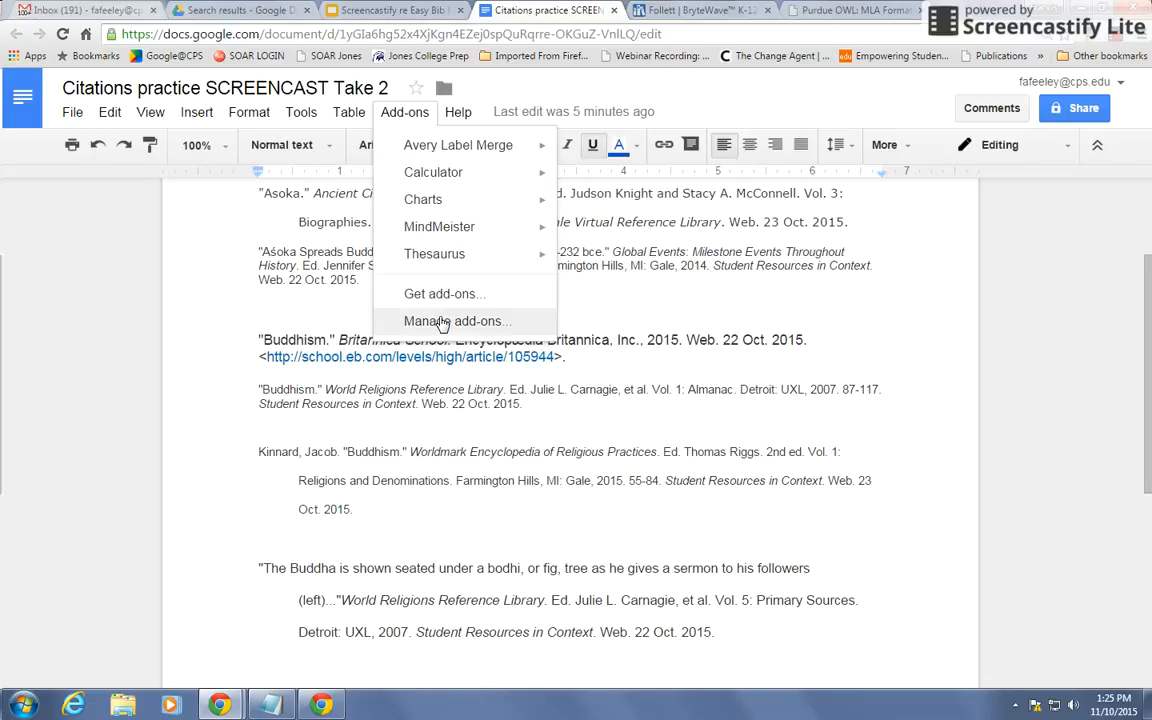
left_click(410, 292)
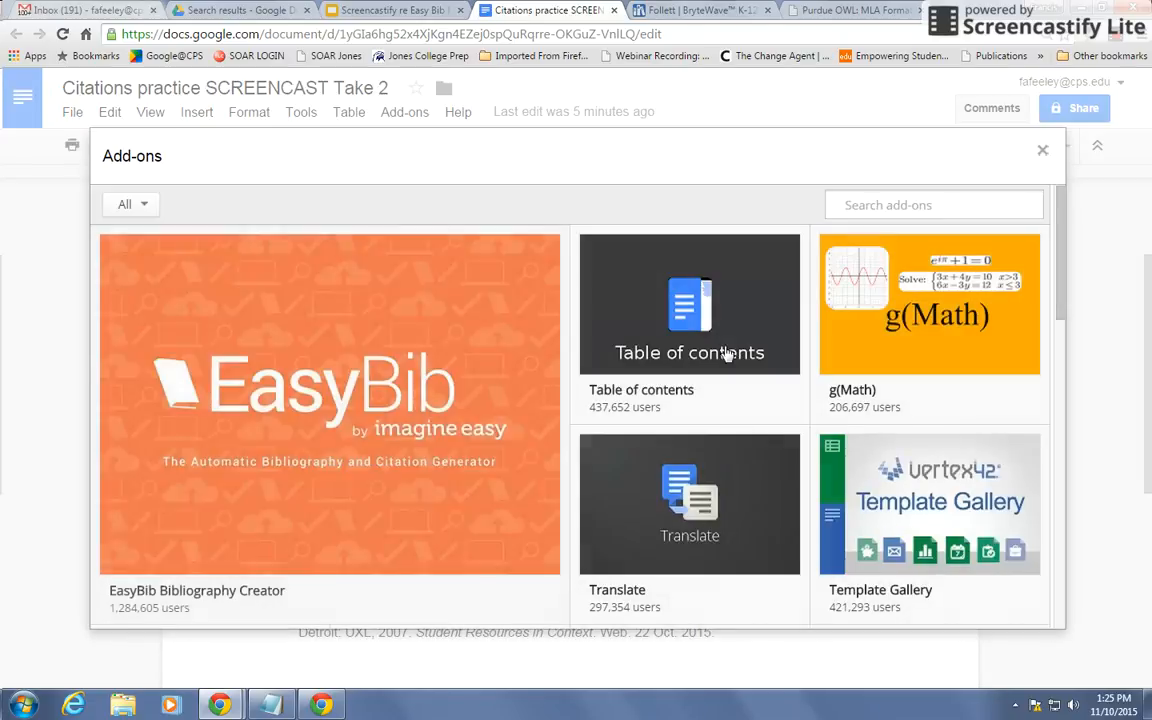
mouse_move(411, 324)
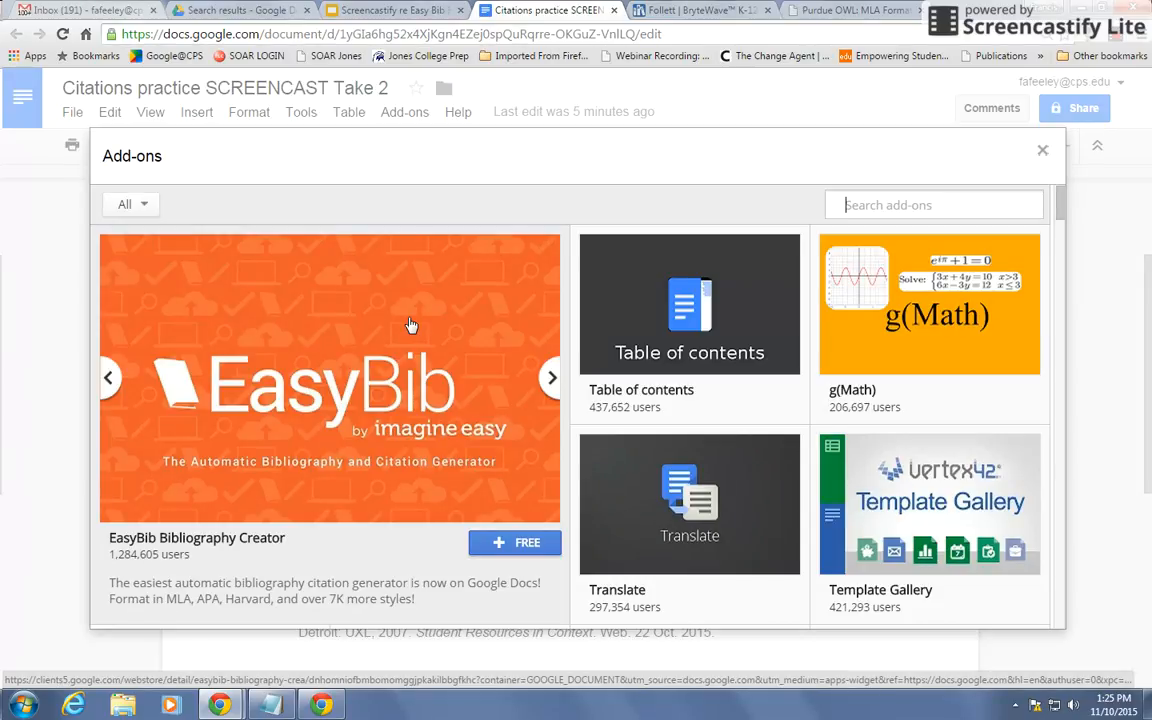
left_click(490, 542)
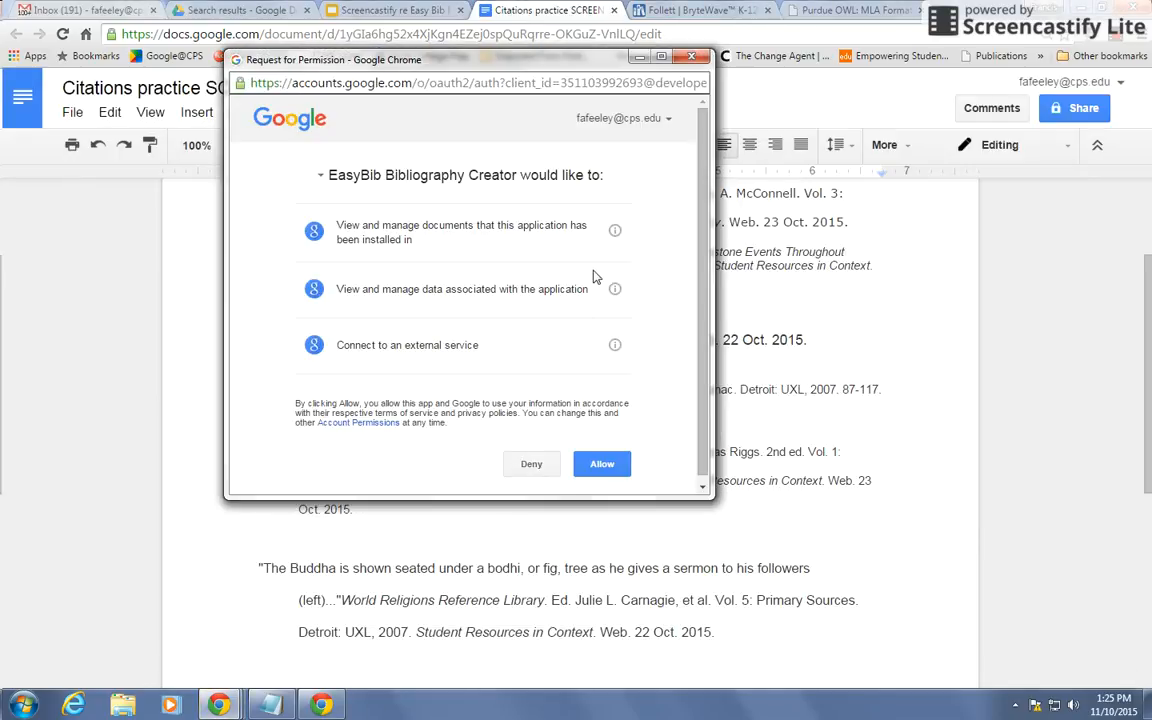
left_click(598, 466)
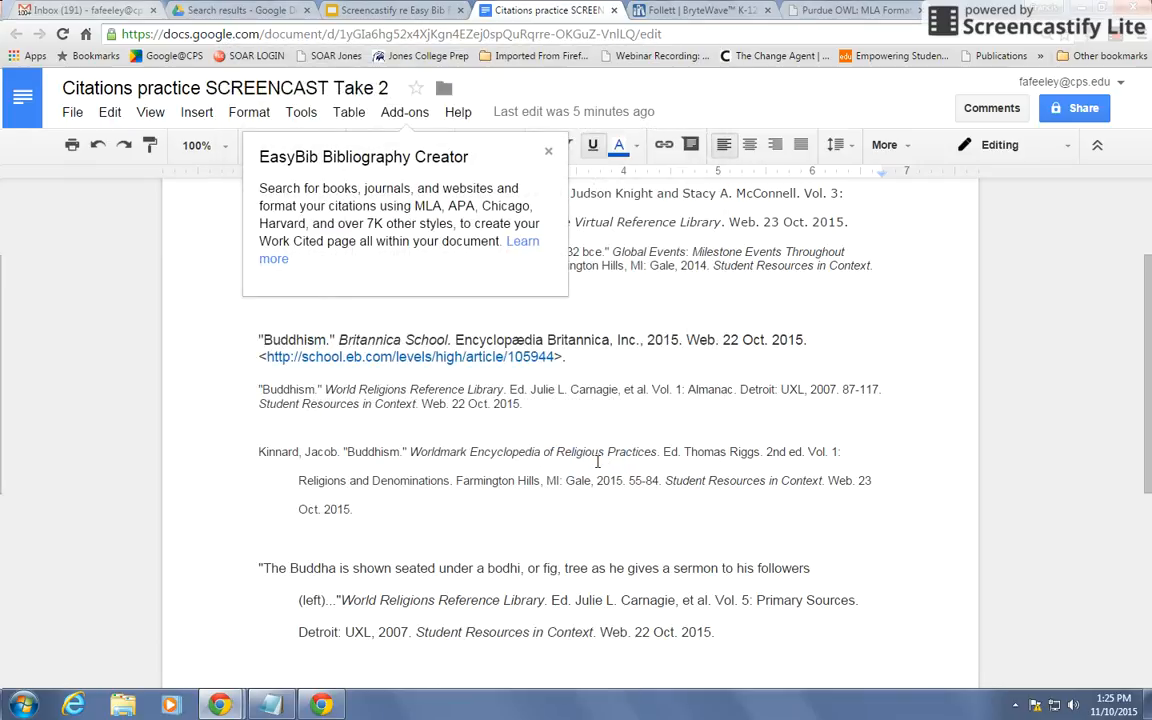
Open EasyBib Bibliography Creator's Manage Bibliography tool for this document
left_click(407, 118)
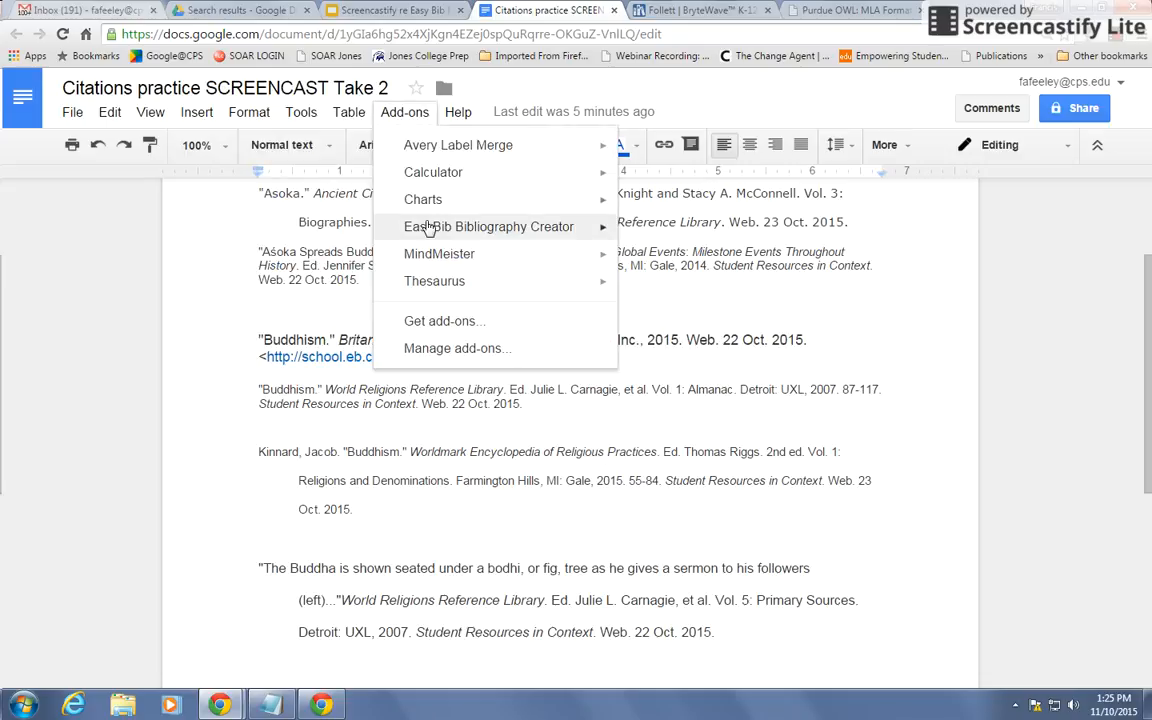
mouse_move(428, 229)
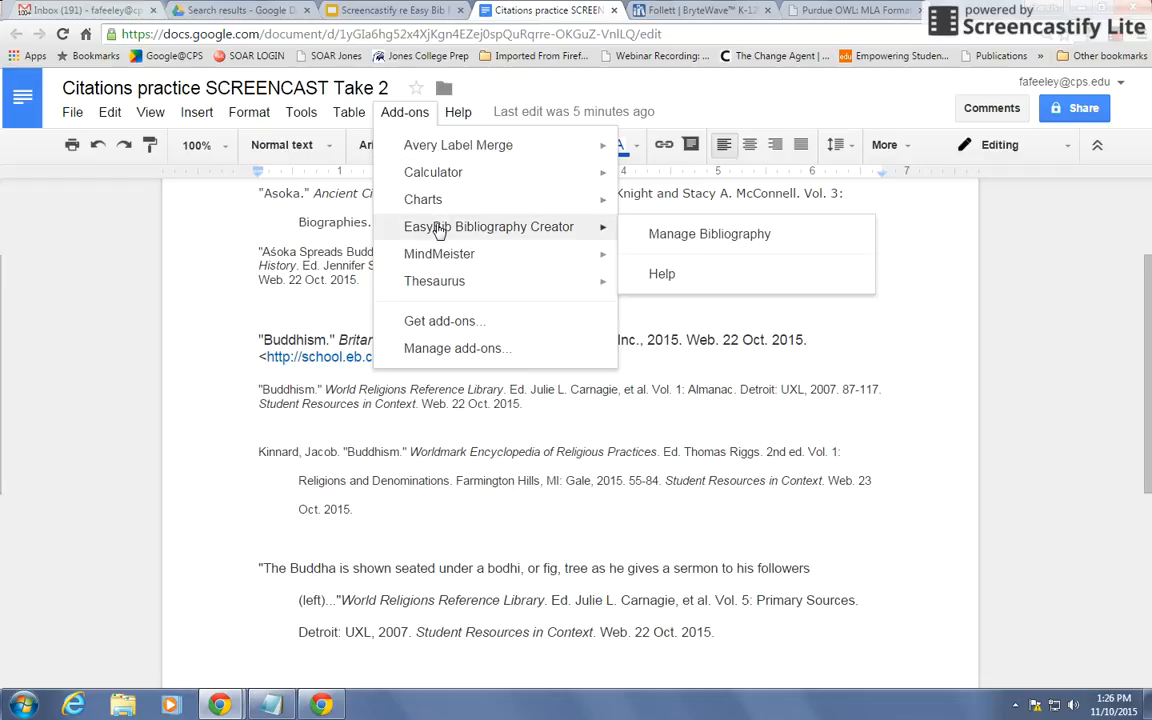
left_click(676, 240)
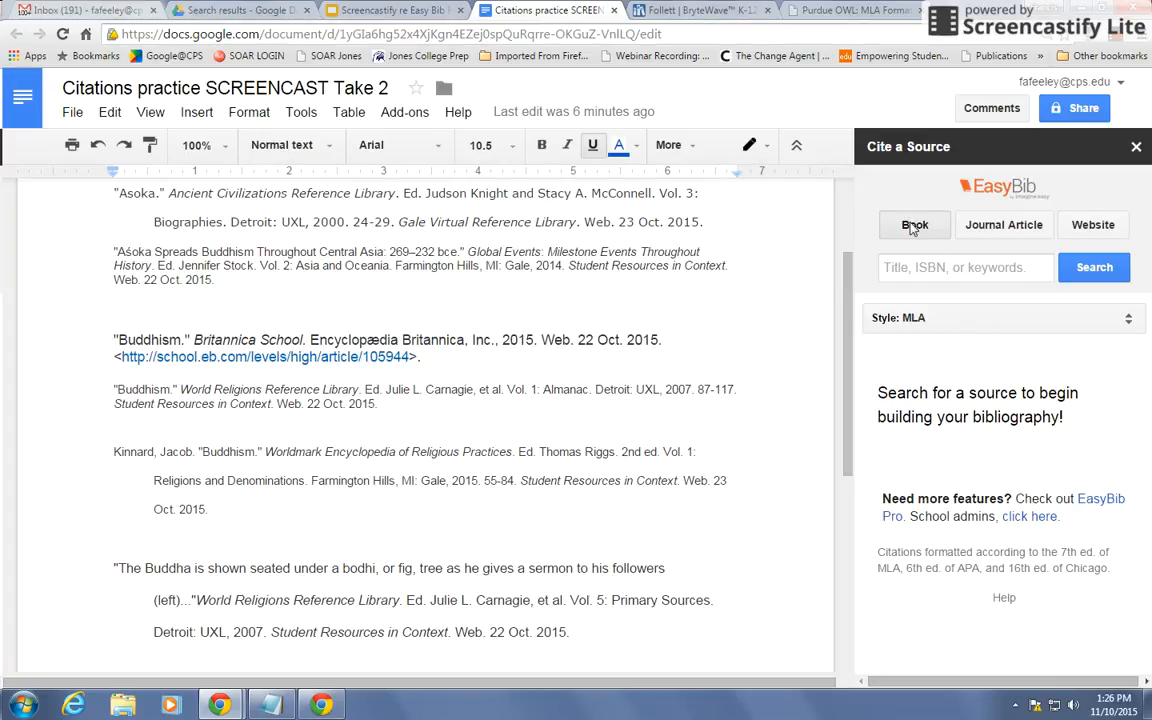
Look up the nytimes.com link as a website source in EasyBib and select "In Japan, Buddhism May Be Dying Out" for the bibliography
left_click(1002, 226)
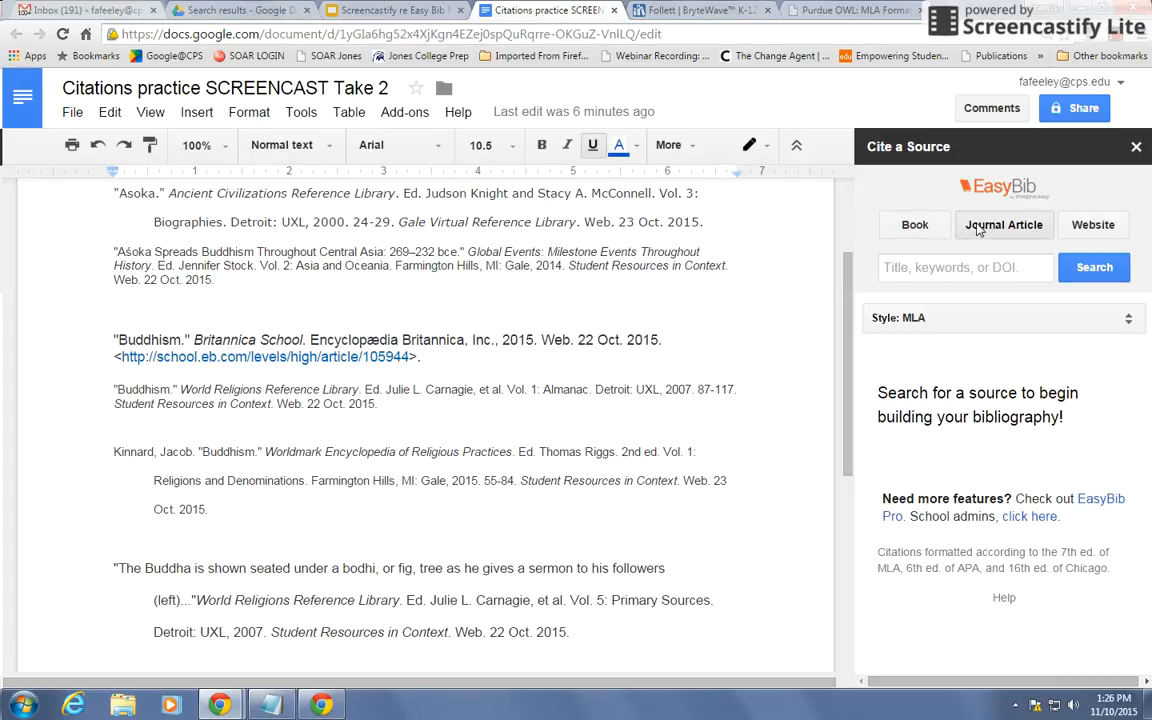
left_click(1088, 228)
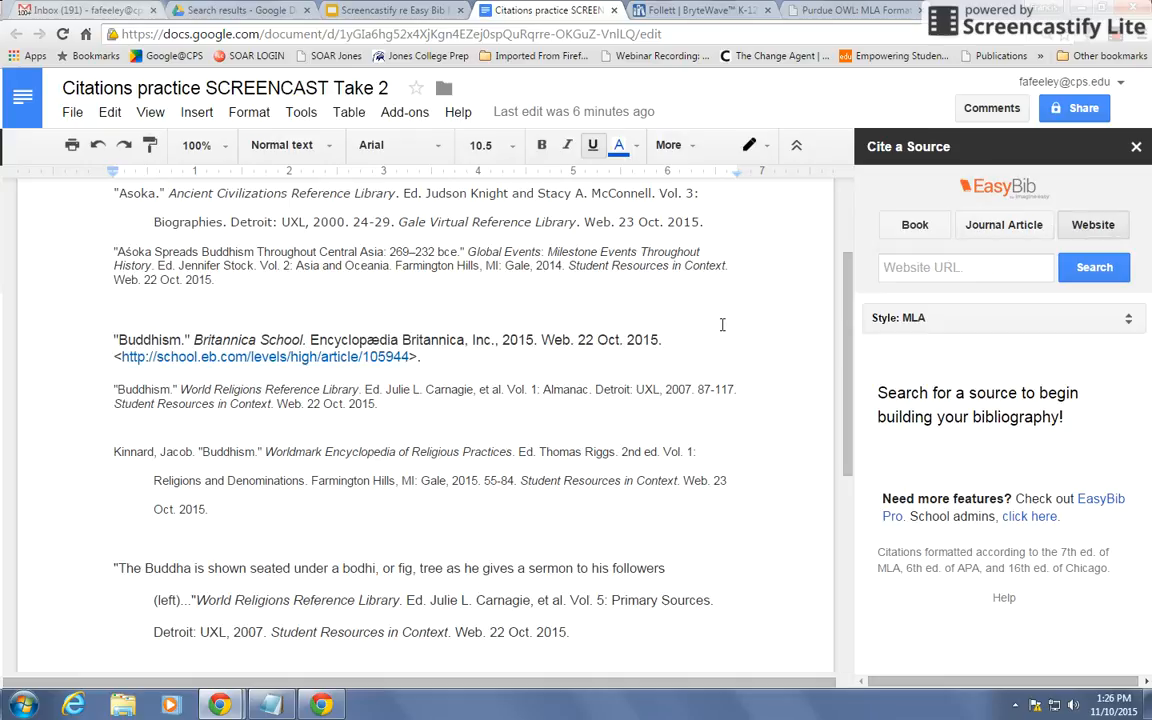
scroll(725, 324, "down", 3)
left_click_drag(522, 543, 110, 541)
key("ctrl+c")
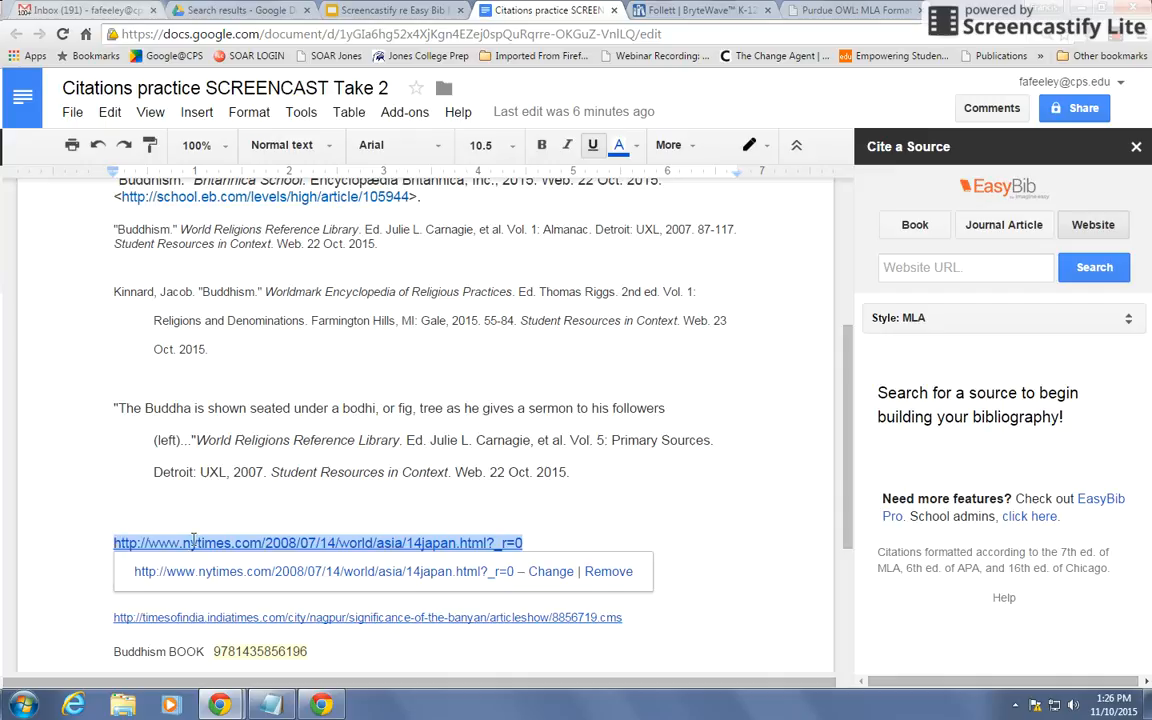
left_click(928, 267)
key("ctrl+v")
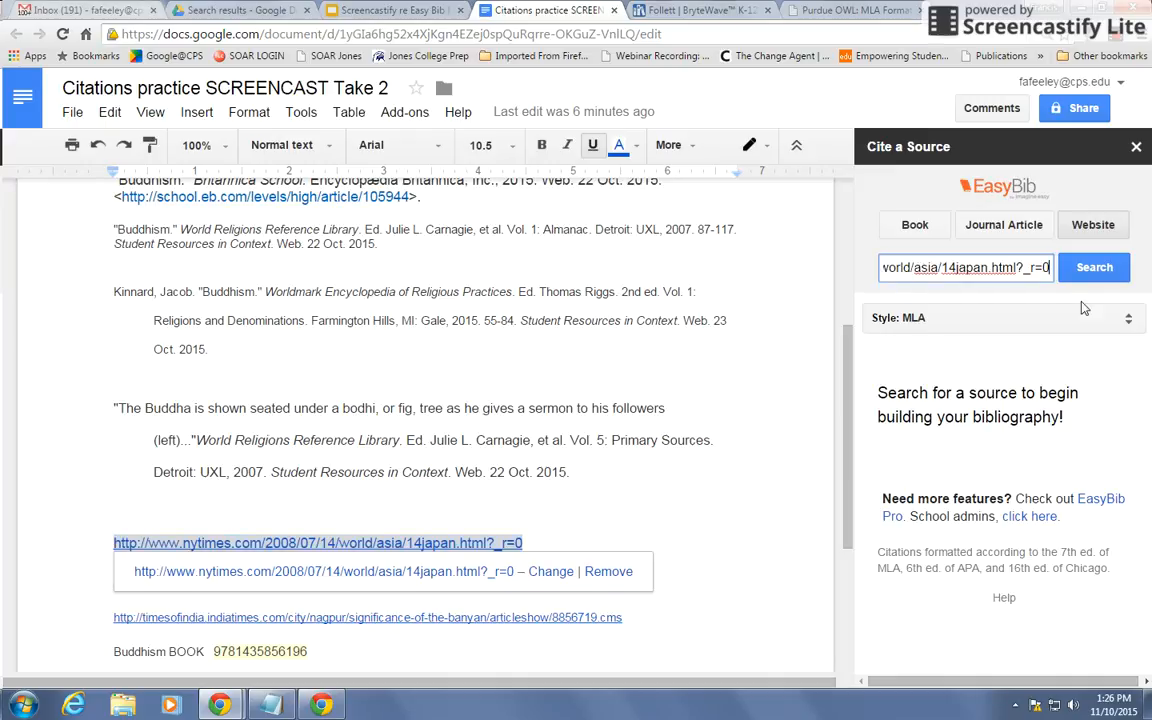
left_click(1091, 270)
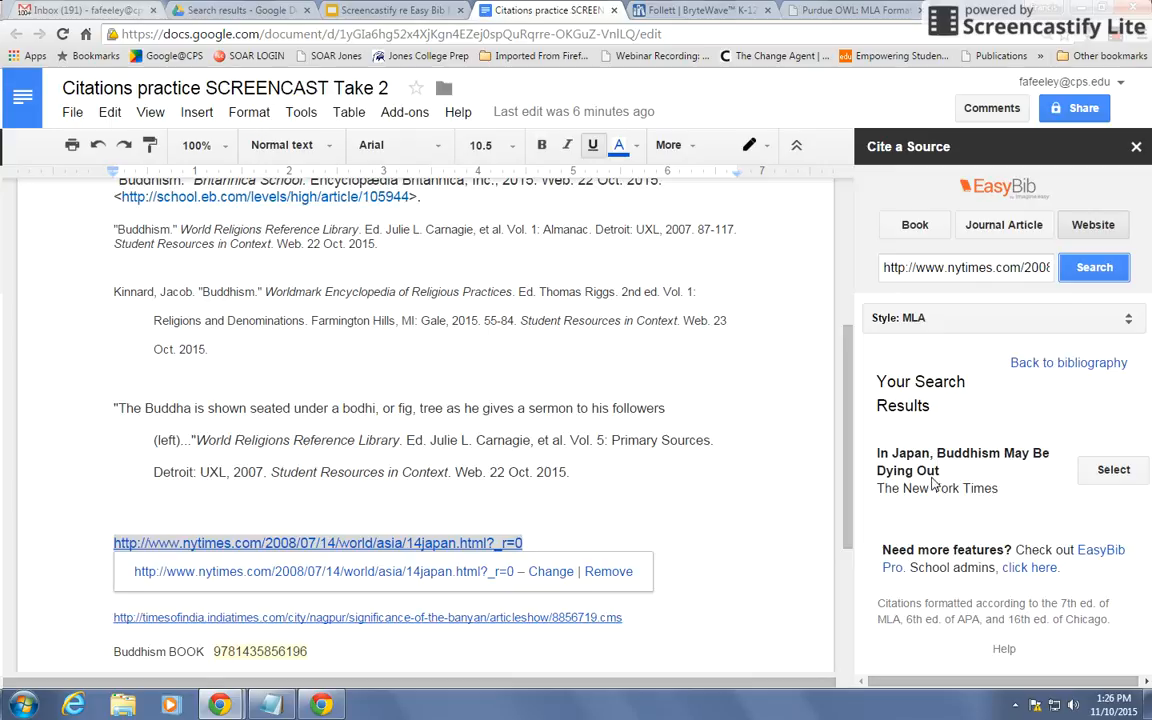
left_click(1110, 470)
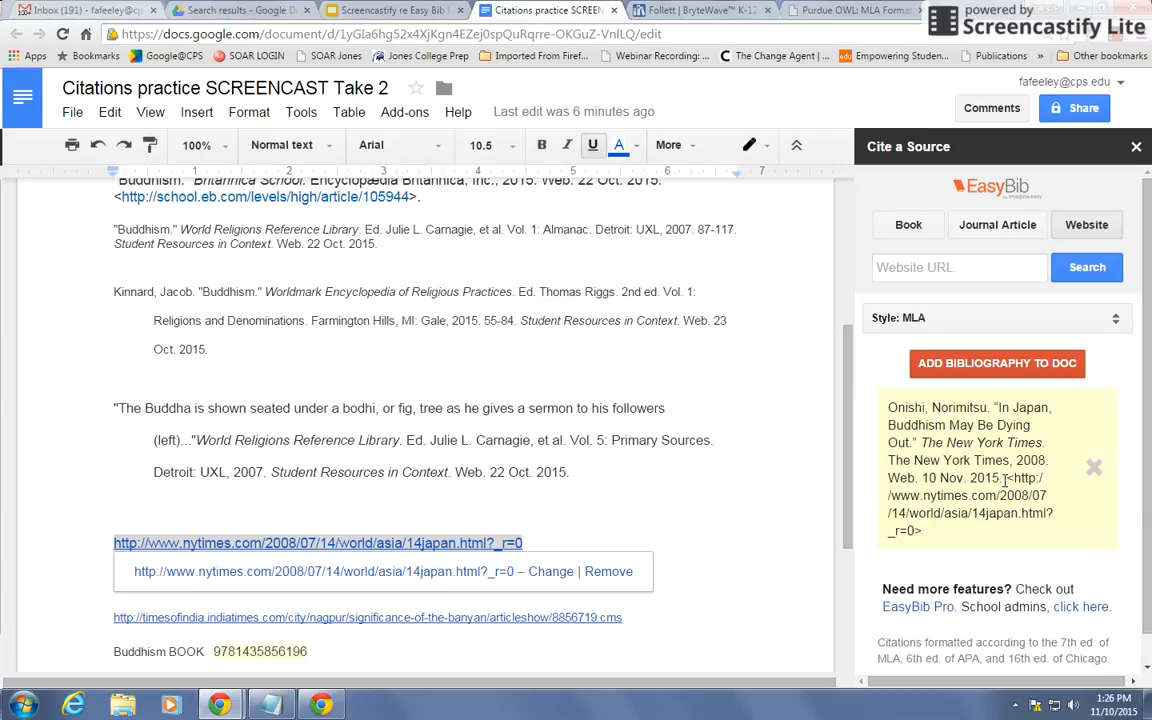
Check the available citation styles, keep MLA, and add the EasyBib bibliography to the document
left_click(937, 322)
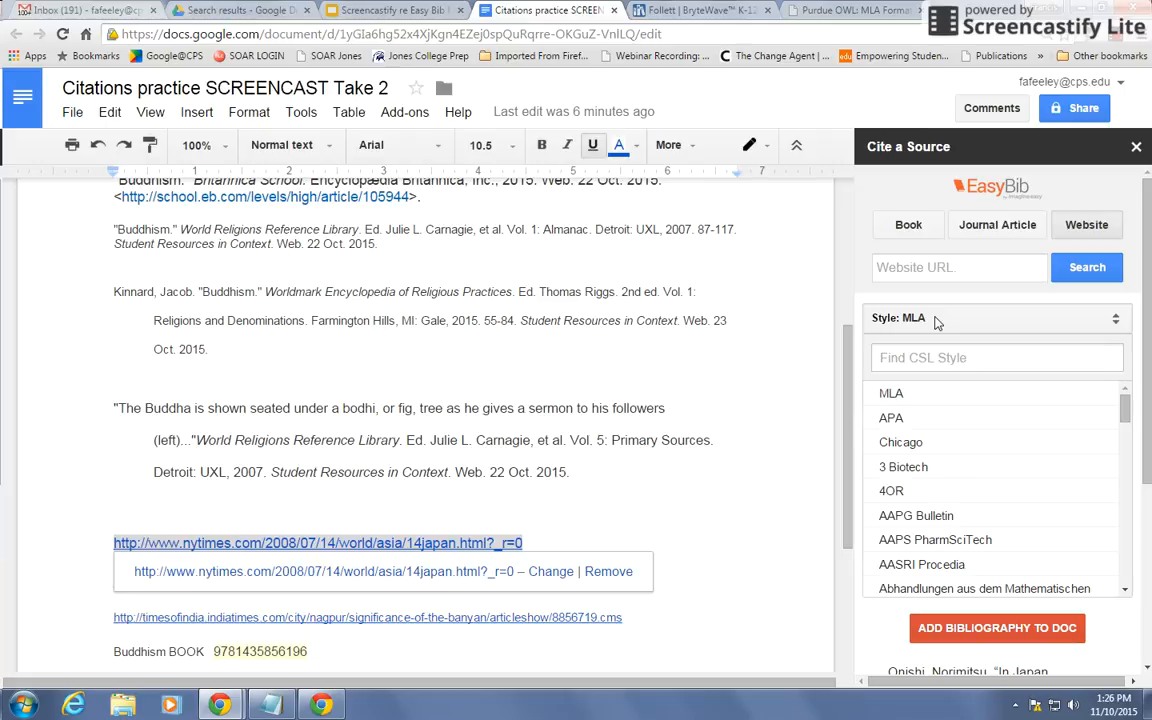
left_click(815, 303)
left_click(902, 325)
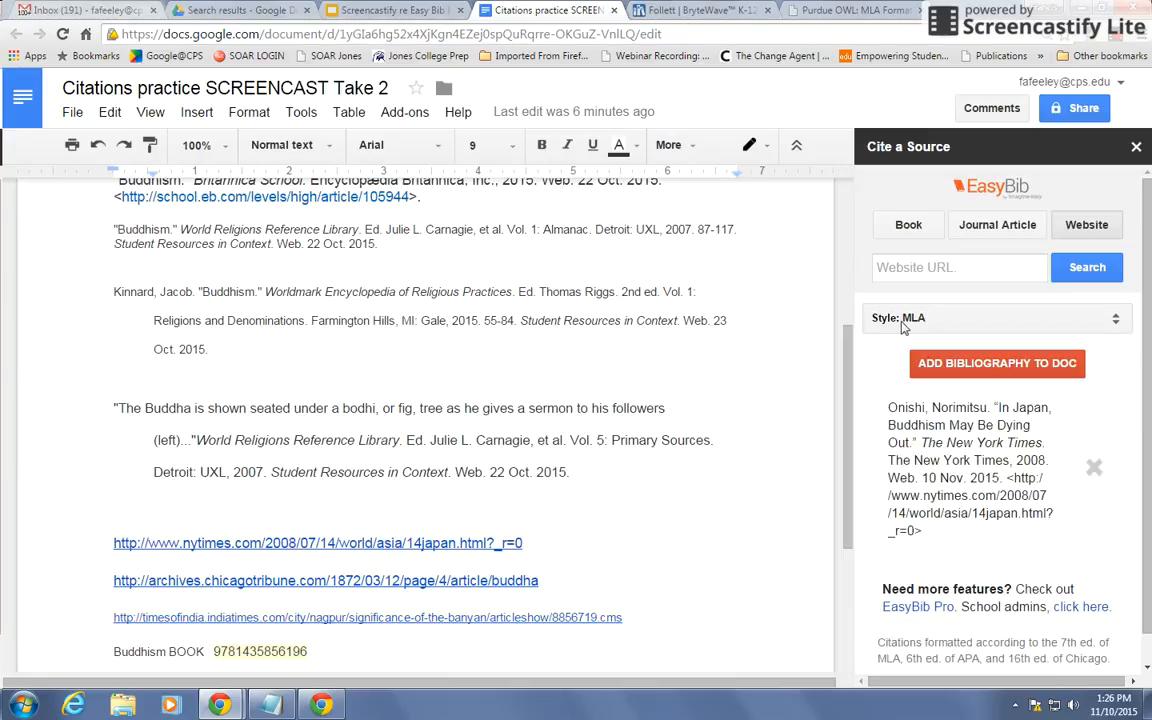
left_click(960, 365)
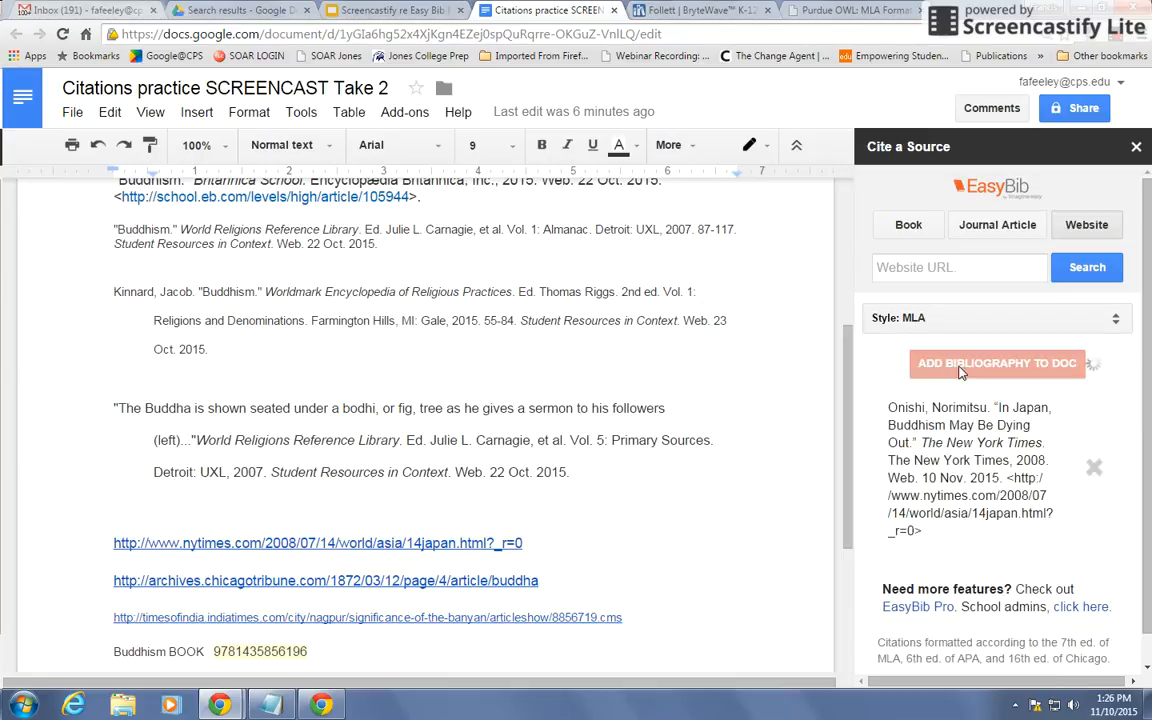
Insert a separator of two full lines of x's between the Buddhism book's ISBN and the Bibliography heading
scroll(594, 477, "down", 3)
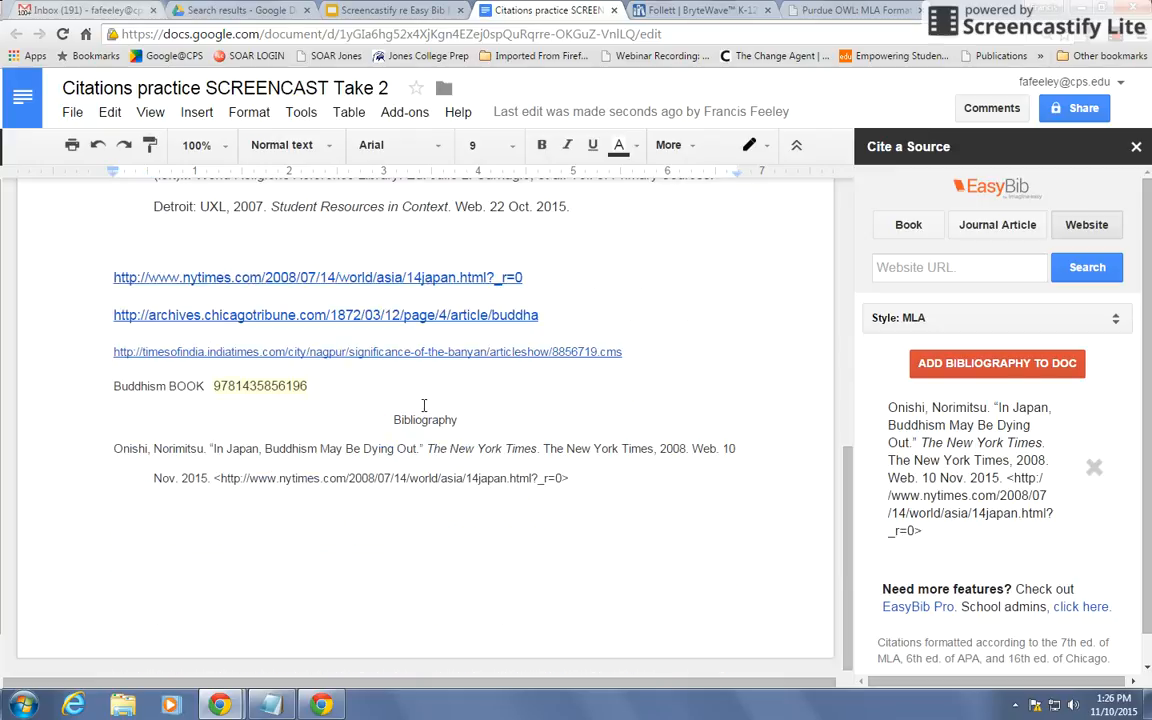
key("Return")
key("Return")
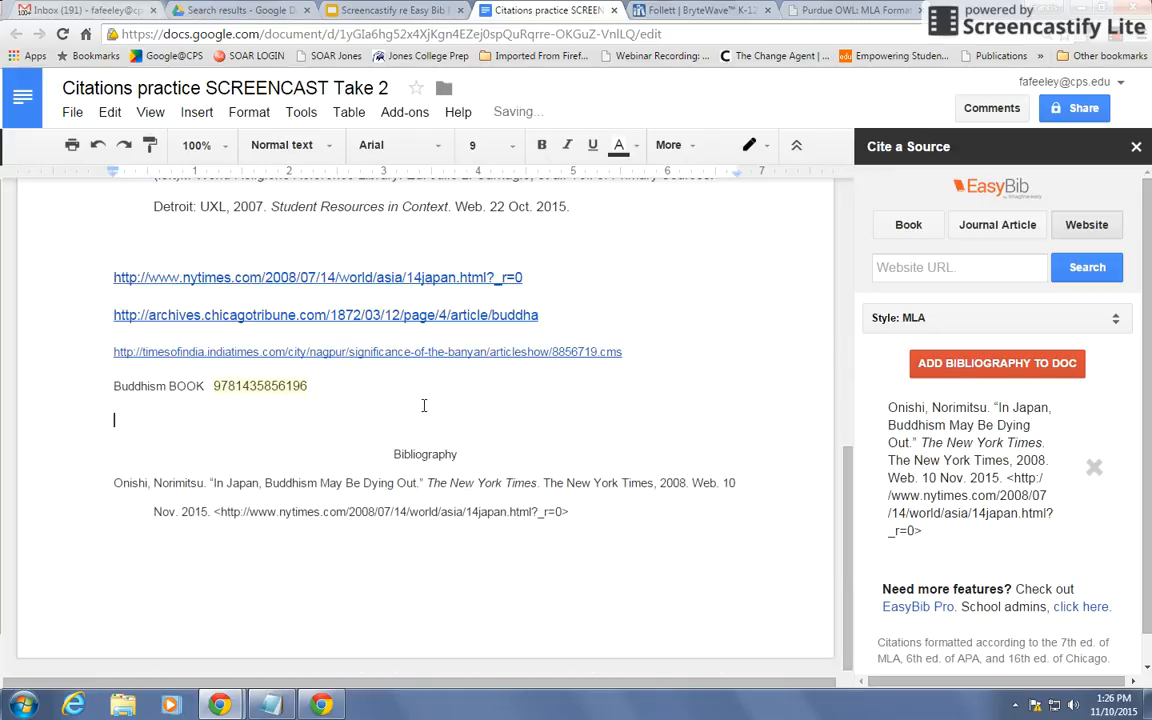
type("xxxxxxxxxxxxxxxxxxxxxxxxxxxxxxxxxxxxxxxxxxxxx")
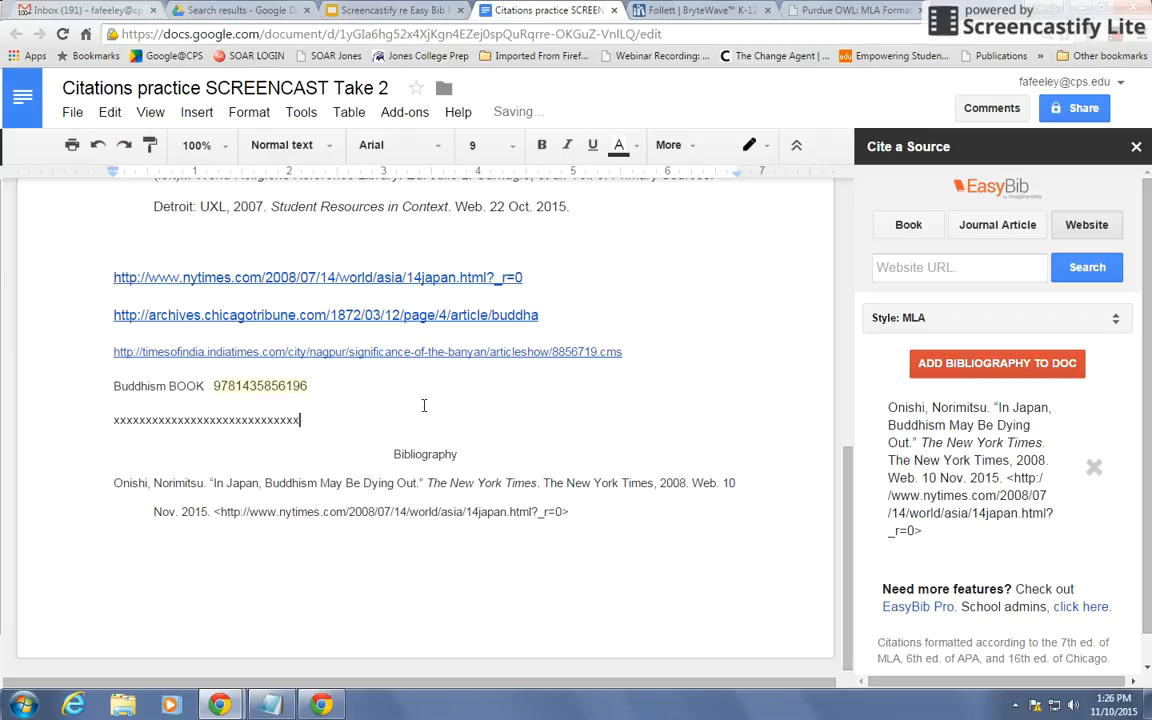
type("xxxxxxxxxxxxxxxxxxxxxxxxxxxxxxxxxxxxxxxxxxxxxxxxxxxxxxxxxxxxxxxxxx")
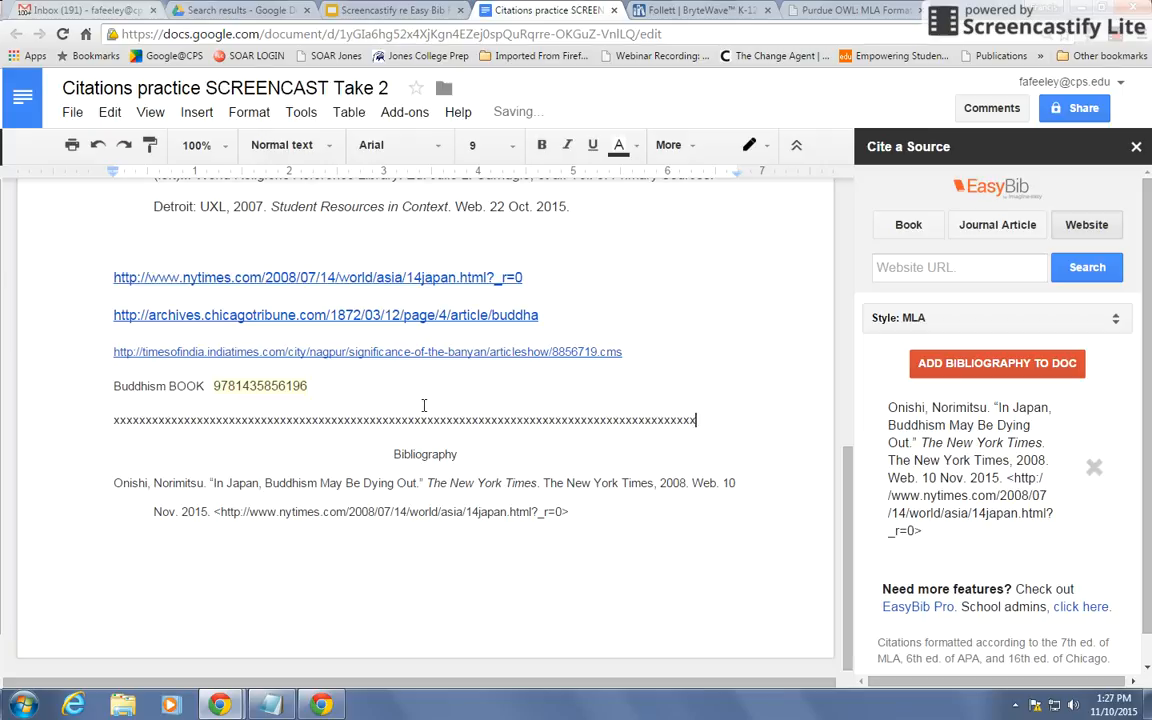
type("xxxxxxxxxxxxxxxxxxxxxxxxxxxxxxxxxxxxxxxxxxxxxxxxxxxx")
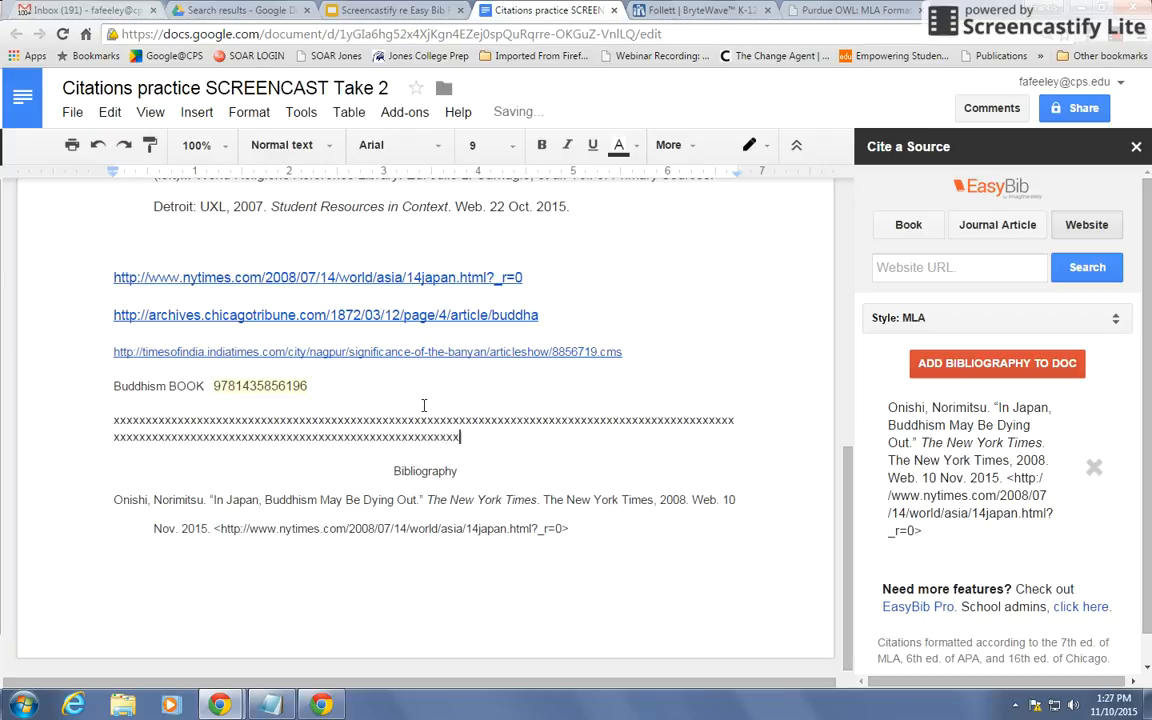
type("xxxxxxxxxxxxxxxxxxxxxxxxxxxxxxxxxx")
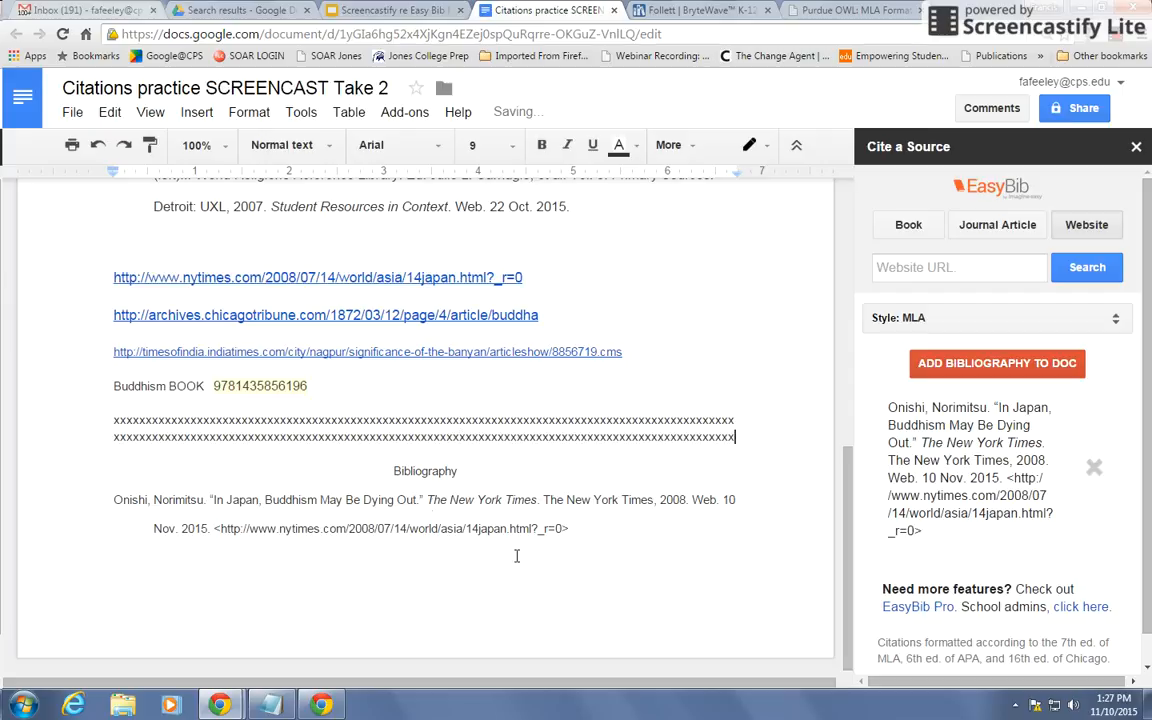
Add blank lines after the New York Times citation and enter the filler text "fdsffdfdasfadfsadfsadfsadfaf" on the following page
left_click(580, 527)
key("Return")
key("Return")
key("Return")
key("Return")
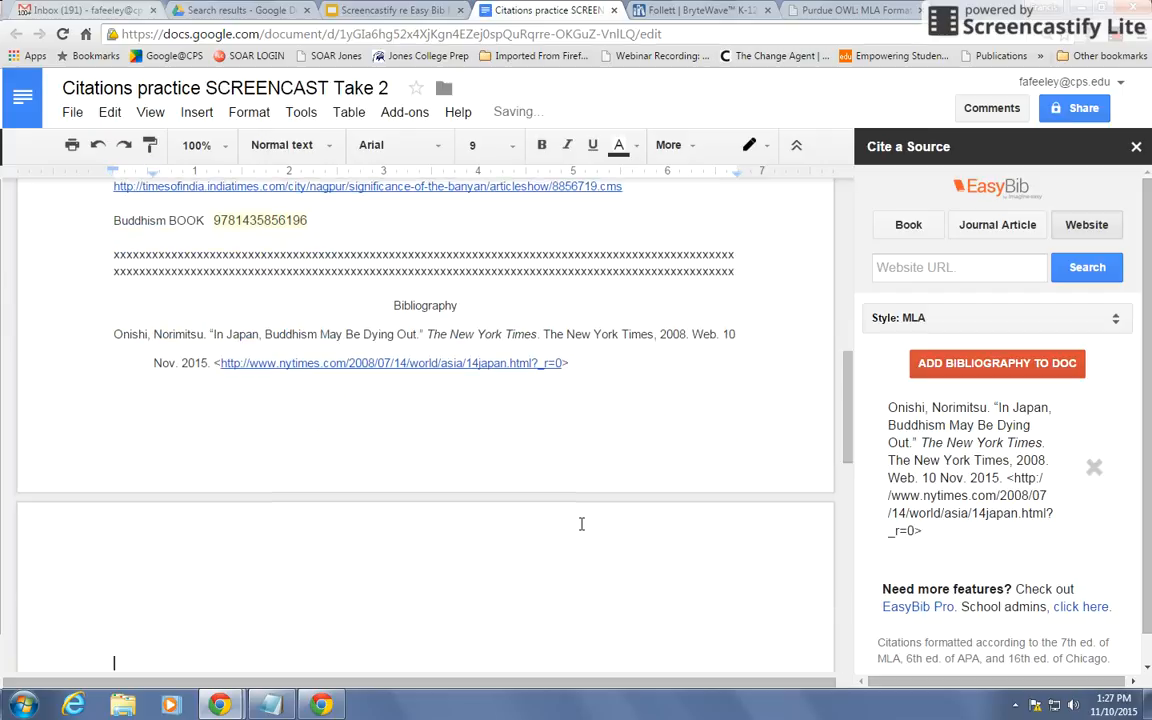
type("fdsffdfdasfadfsadfsadfsadfaf")
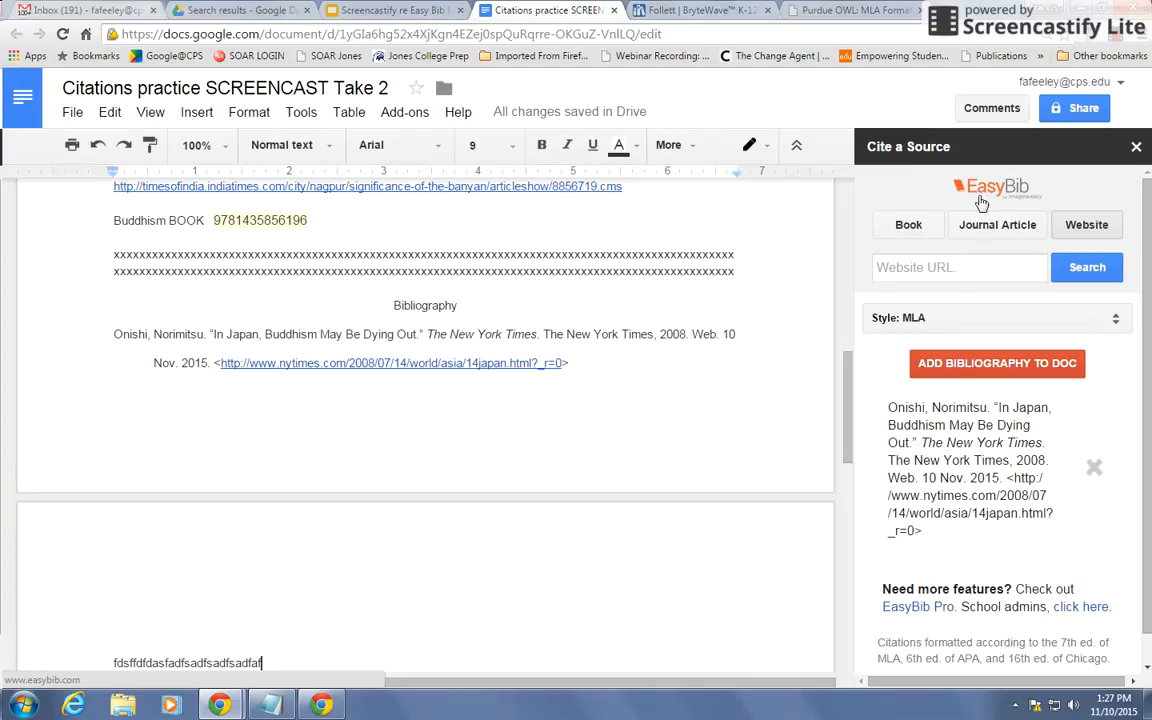
Copy the timesofindia.indiatimes.com link from the document and search for it as a website source in EasyBib
scroll(448, 240, "up", 1)
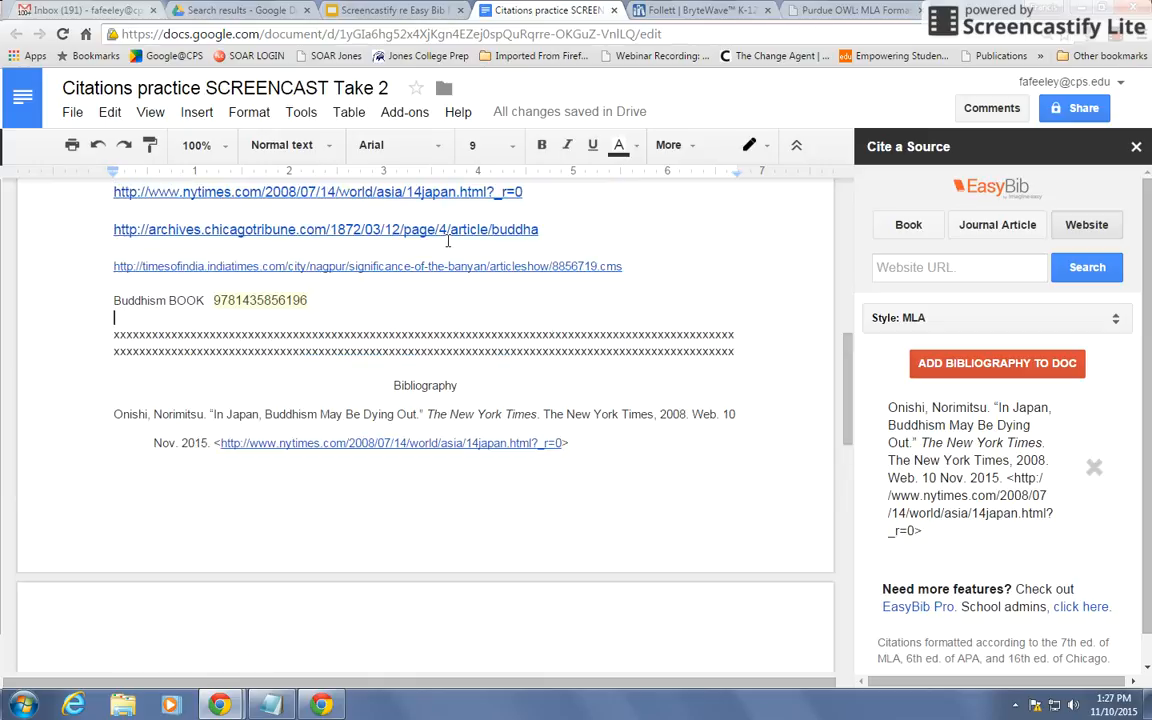
left_click_drag(625, 266, 103, 268)
key("ctrl+c")
left_click(899, 266)
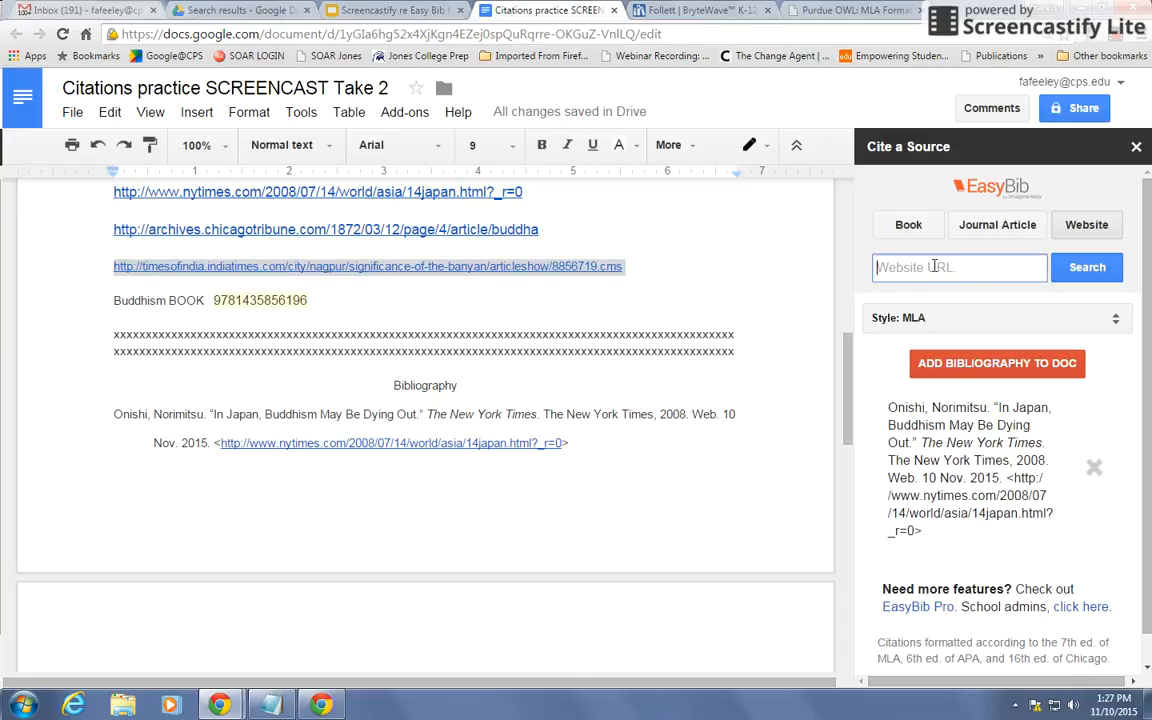
left_click(1077, 227)
left_click(980, 268)
key("ctrl+v")
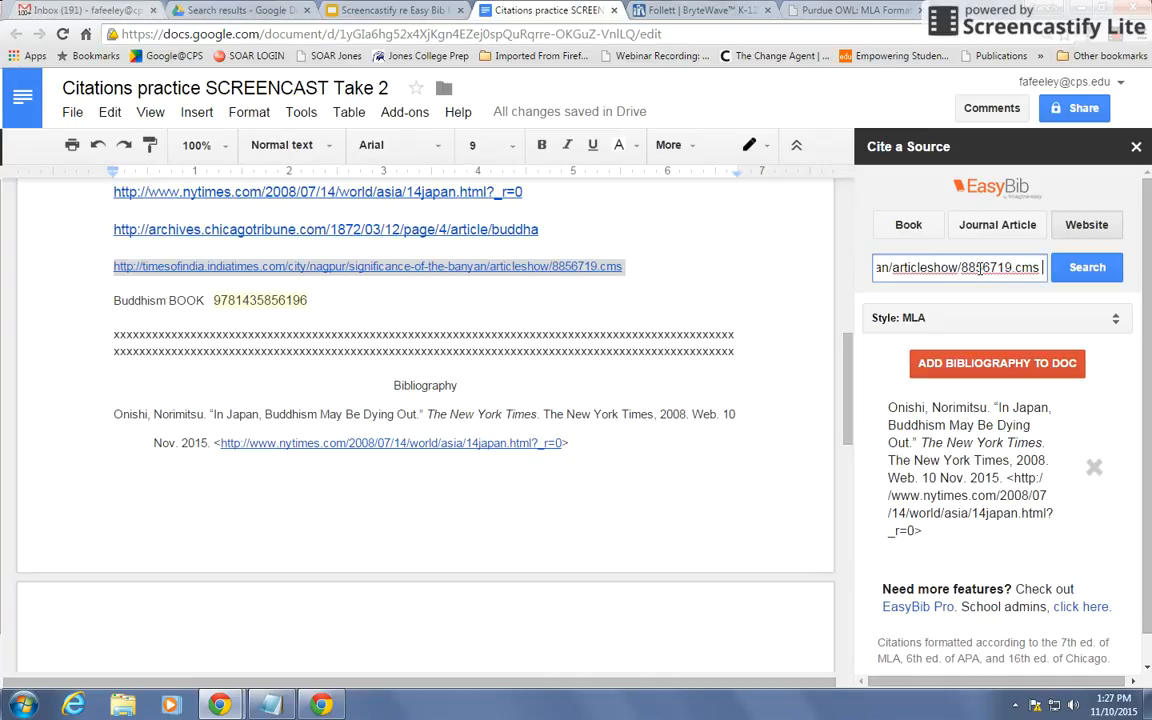
left_click(1083, 276)
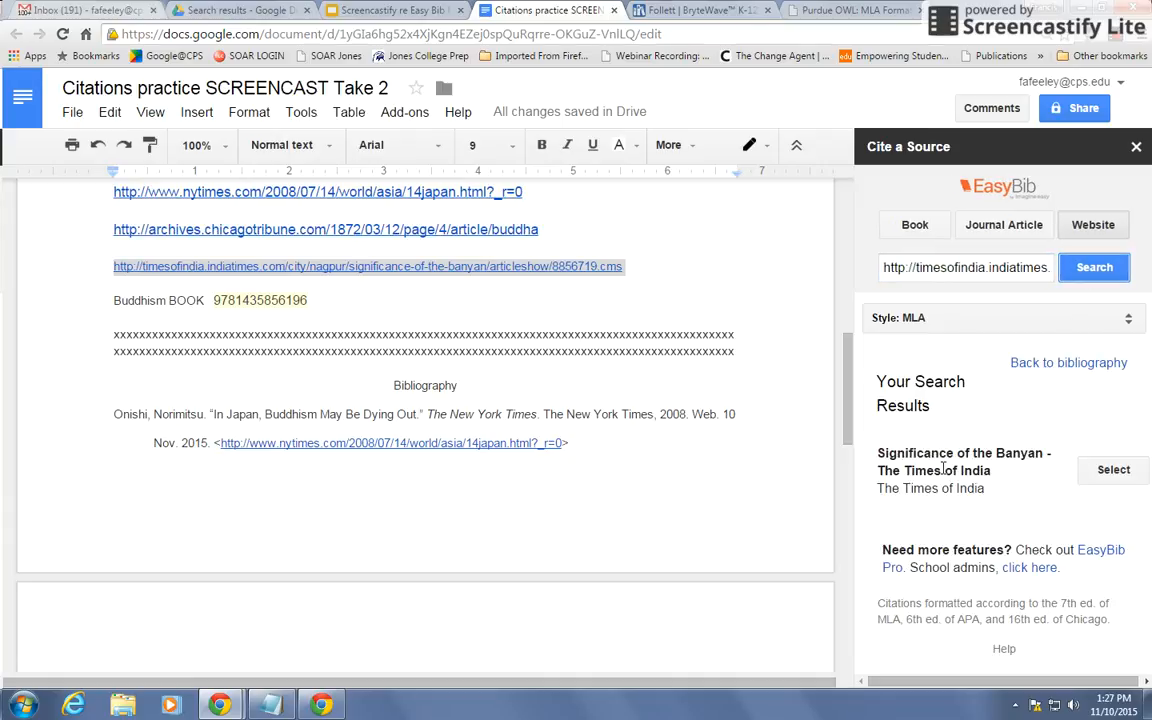
Cite the Times of India article "Significance of the Banyan" and add the updated bibliography to the document
left_click(1100, 476)
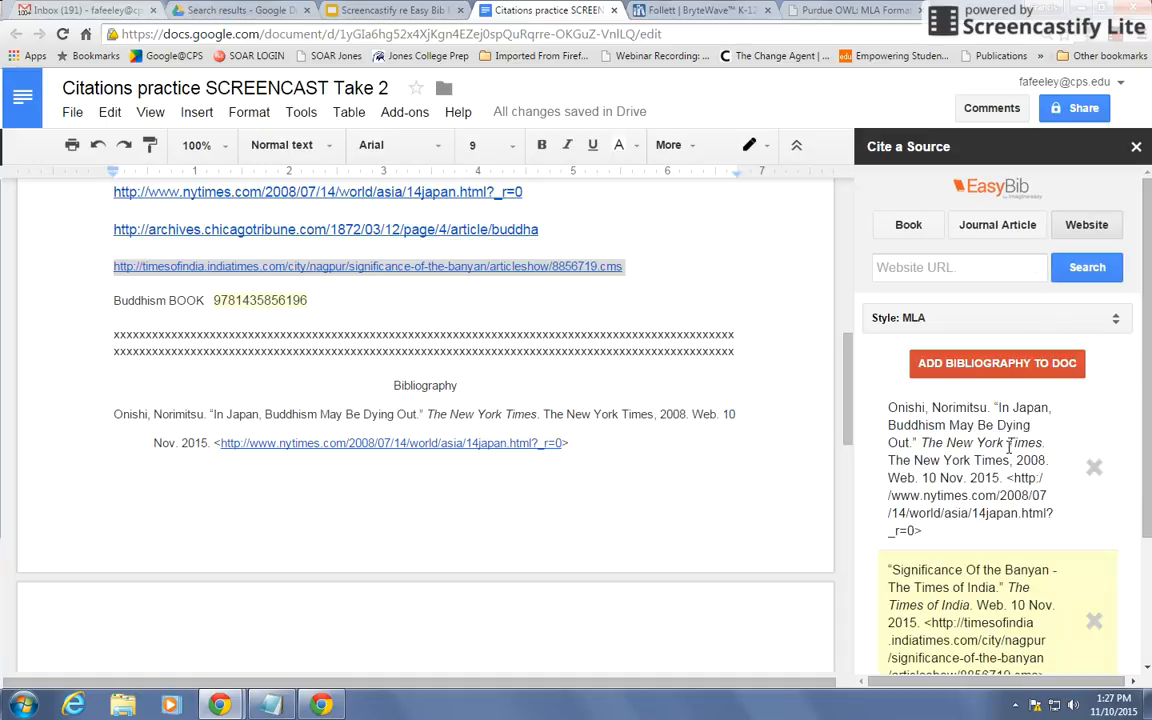
scroll(1009, 454, "down", 1)
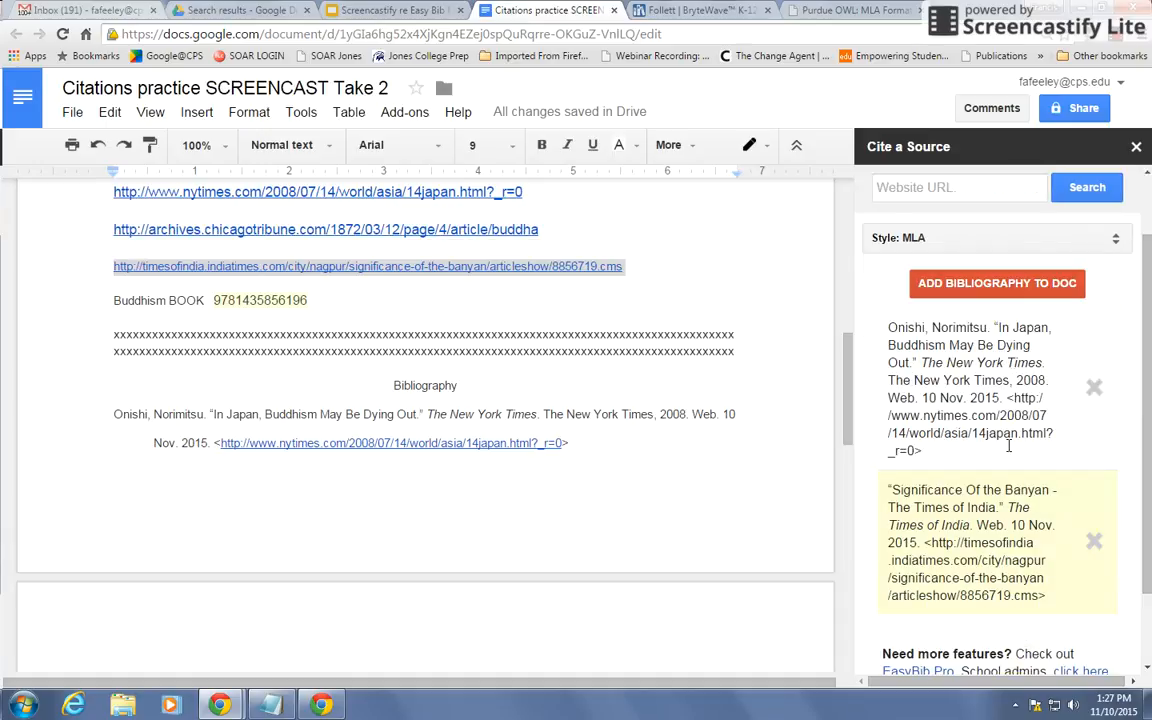
left_click(997, 284)
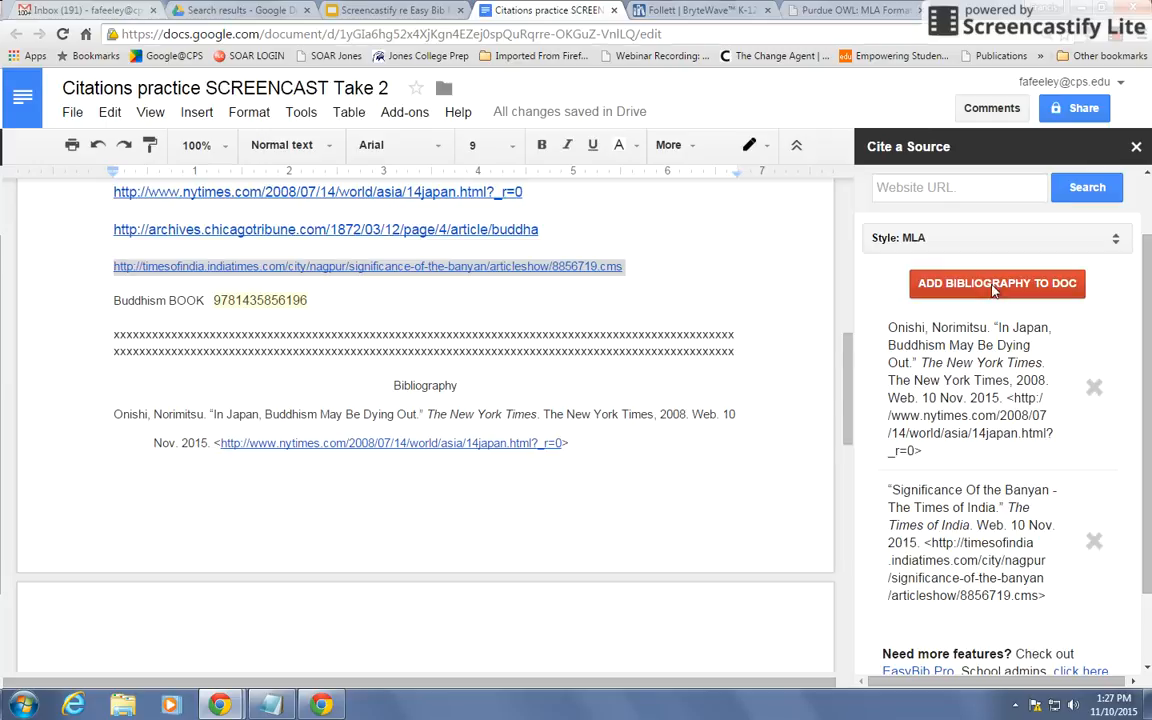
scroll(567, 456, "down", 3)
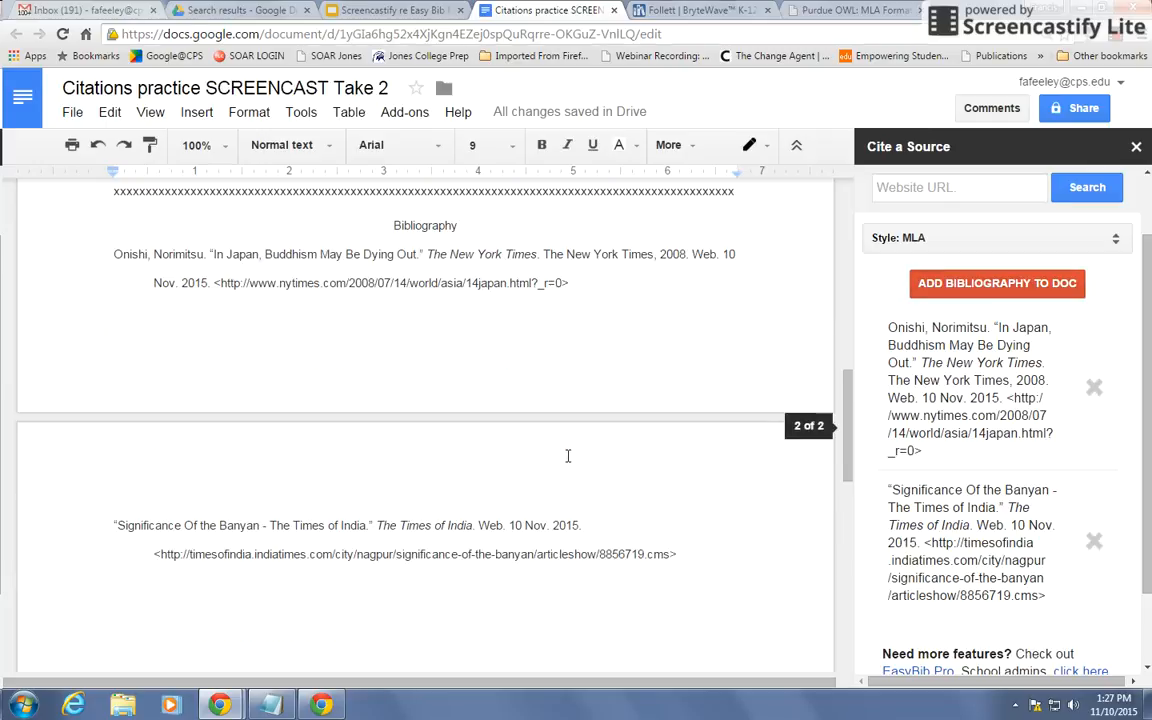
scroll(550, 455, "down", 2)
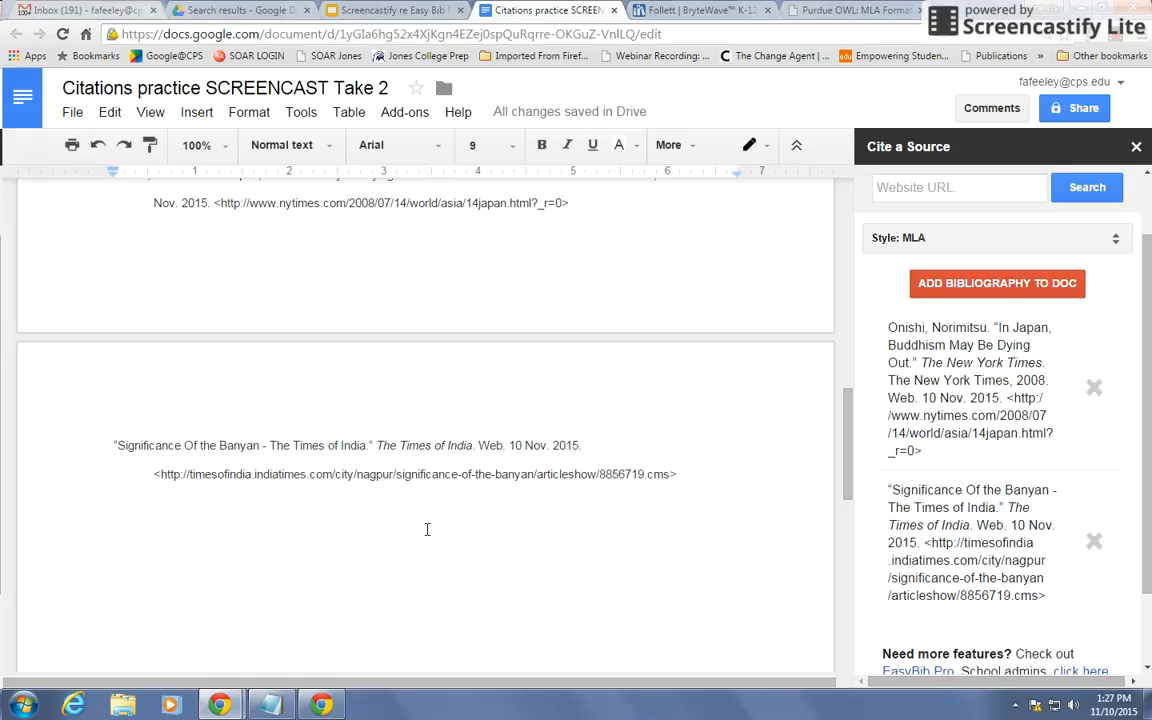
scroll(595, 479, "up", 2)
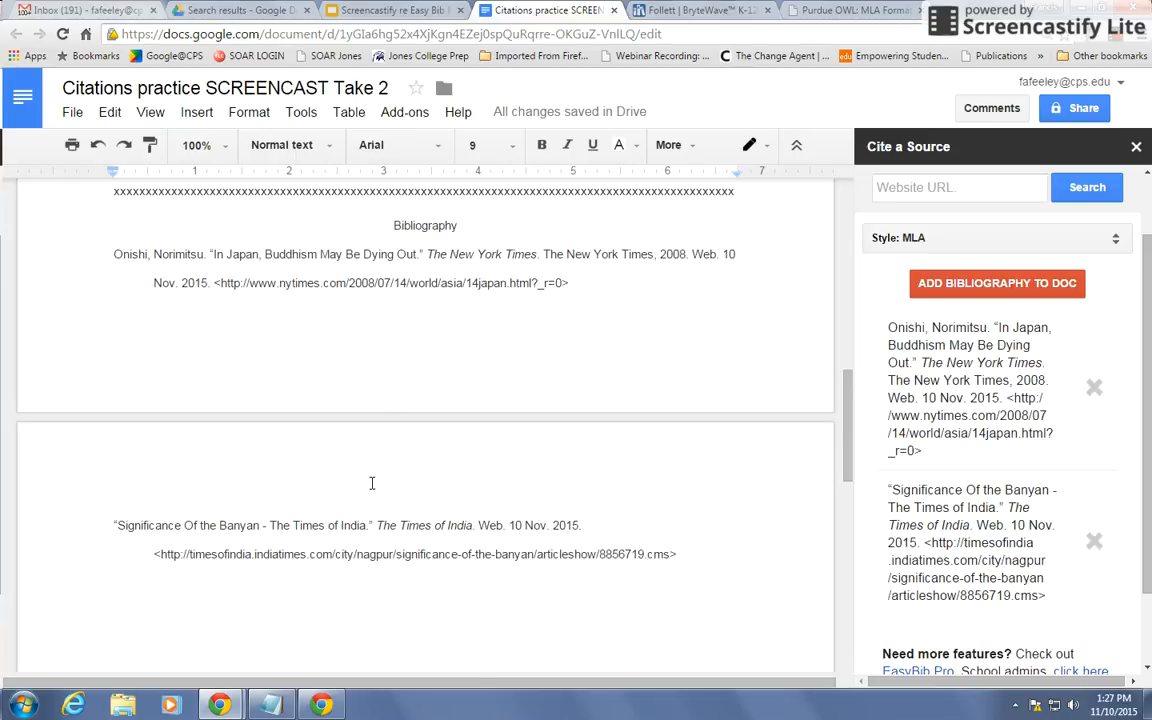
scroll(486, 414, "up", 5)
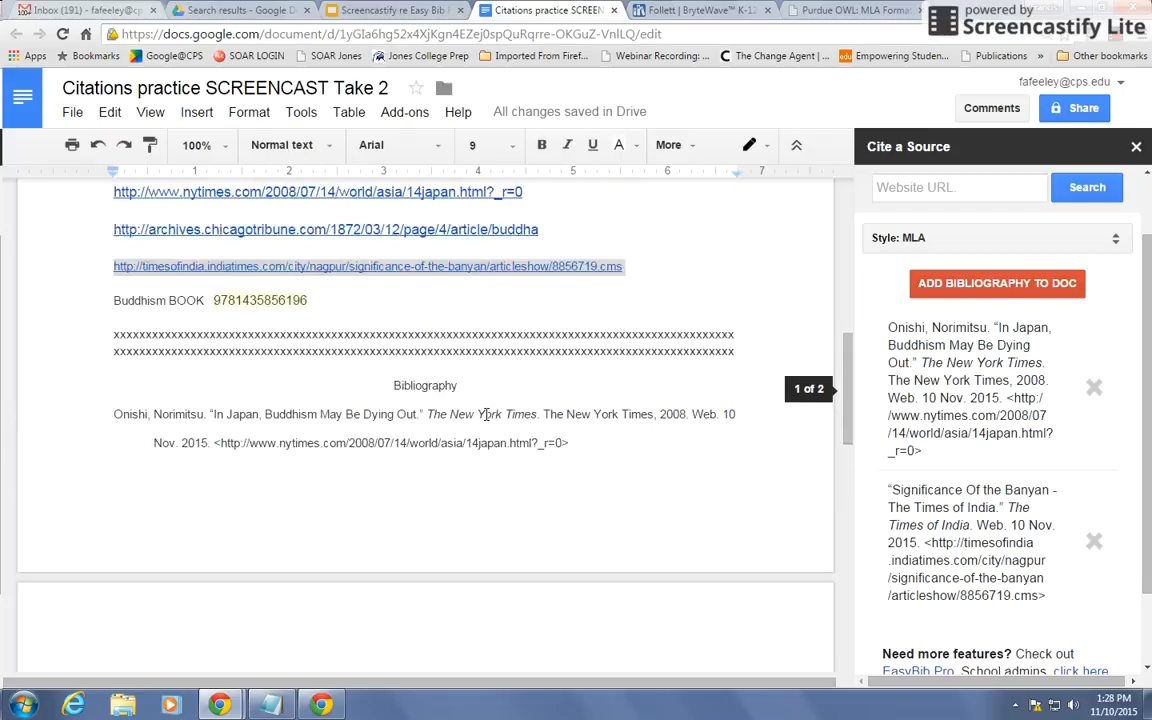
left_click_drag(309, 458, 215, 456)
key("ctrl+c")
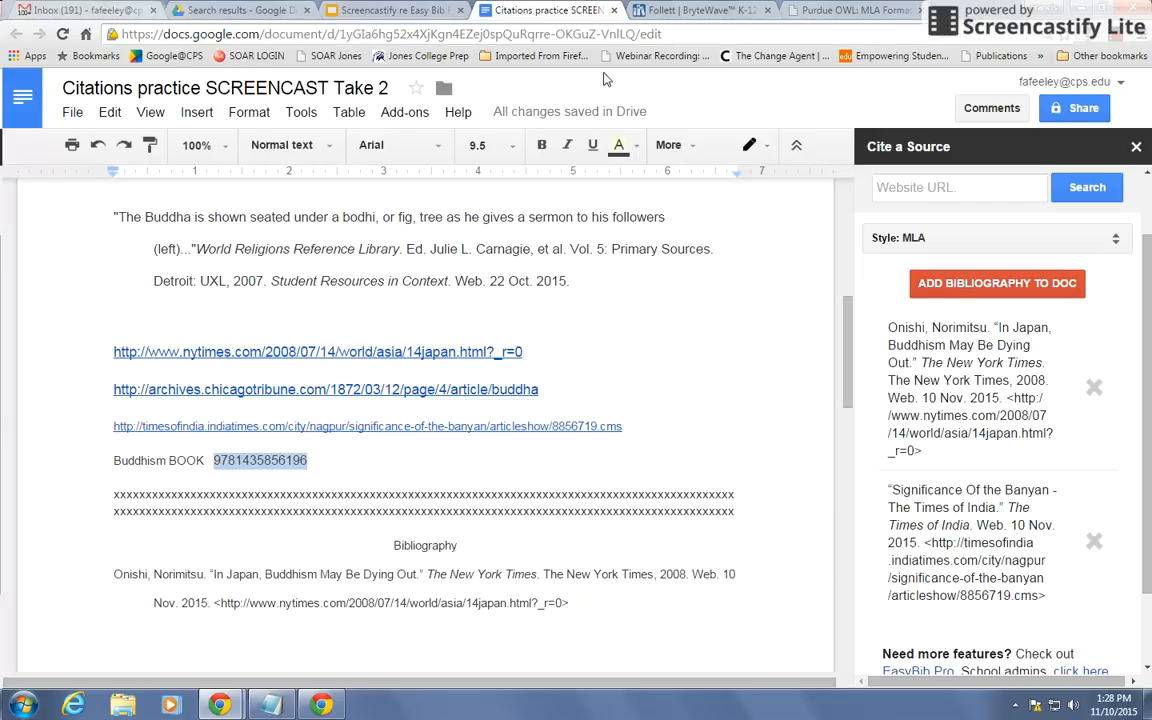
Page through the Buddhism e-book in the Follett reader to its copyright page and zoom in to examine the ISBN
left_click(640, 11)
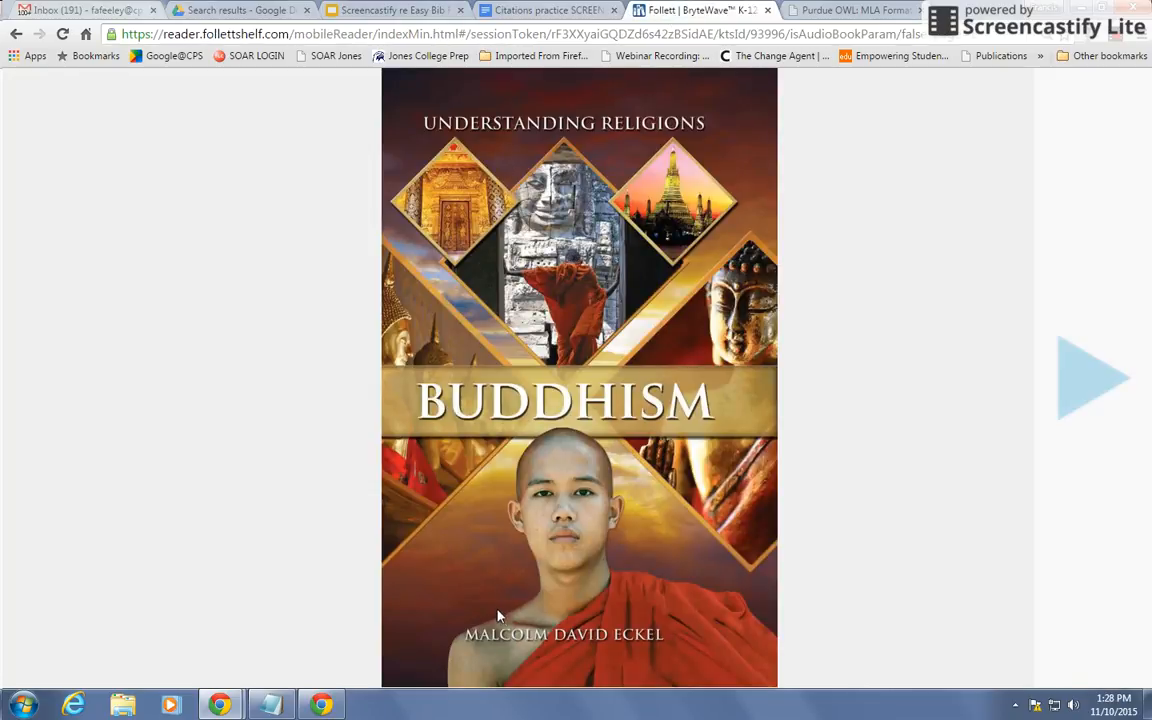
left_click(1082, 382)
left_click(1082, 382)
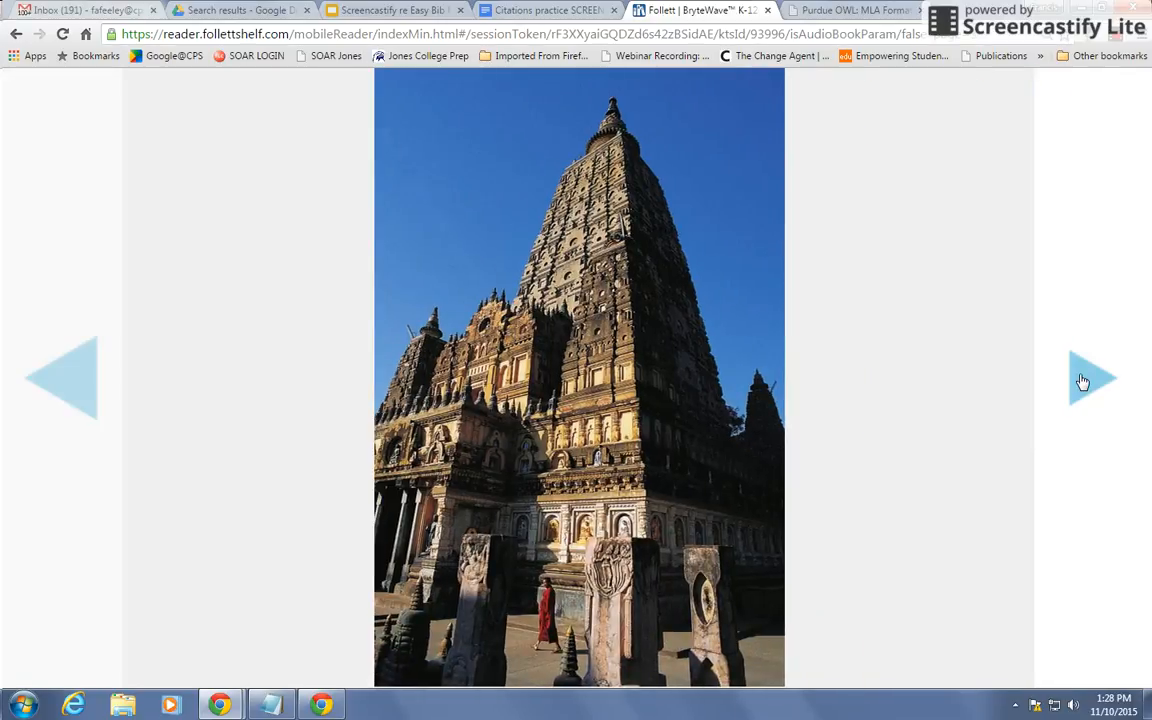
left_click(1082, 382)
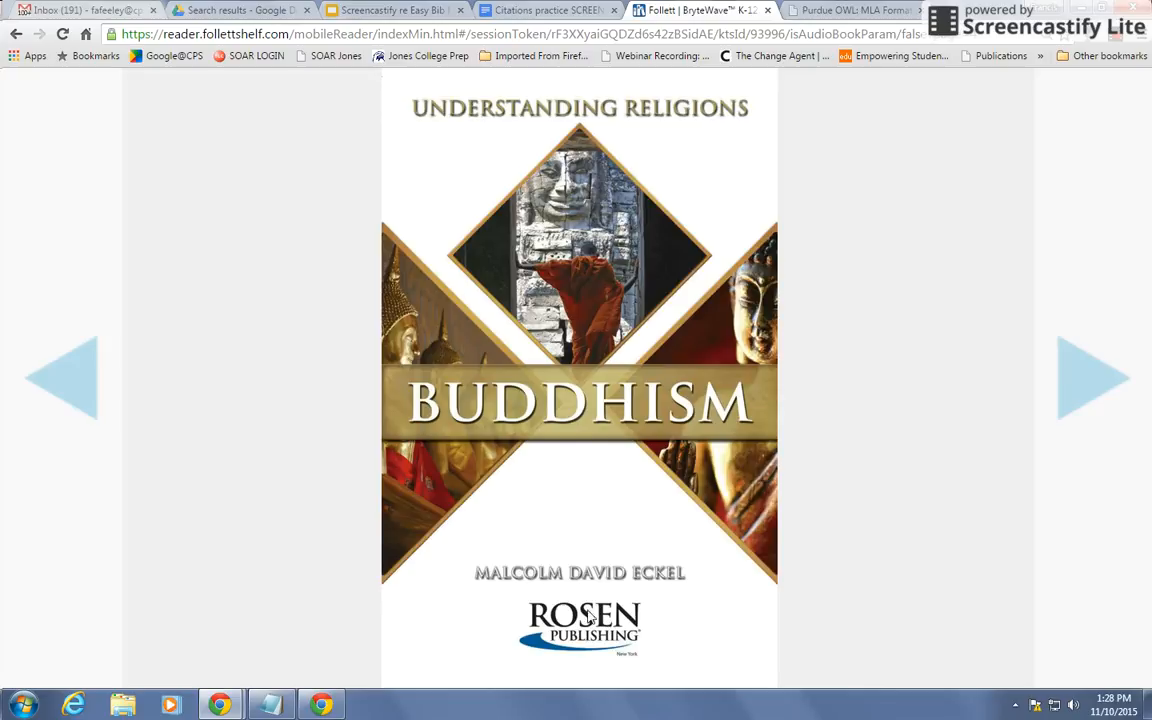
left_click(1072, 389)
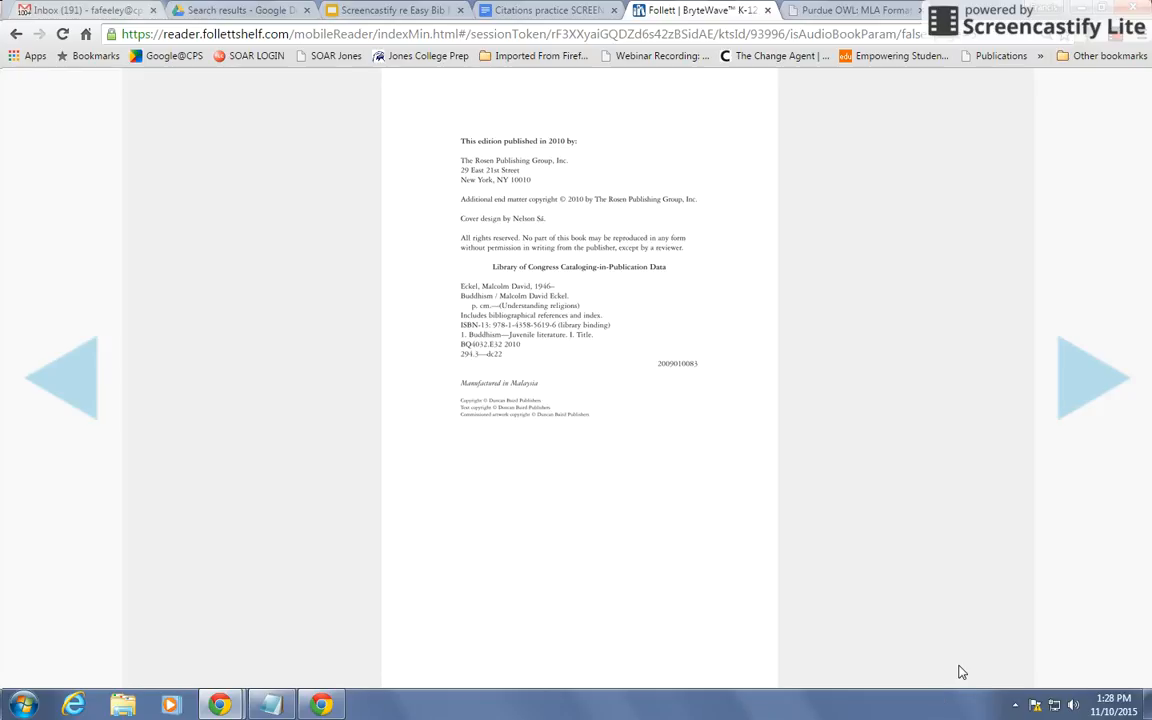
left_click(1078, 636)
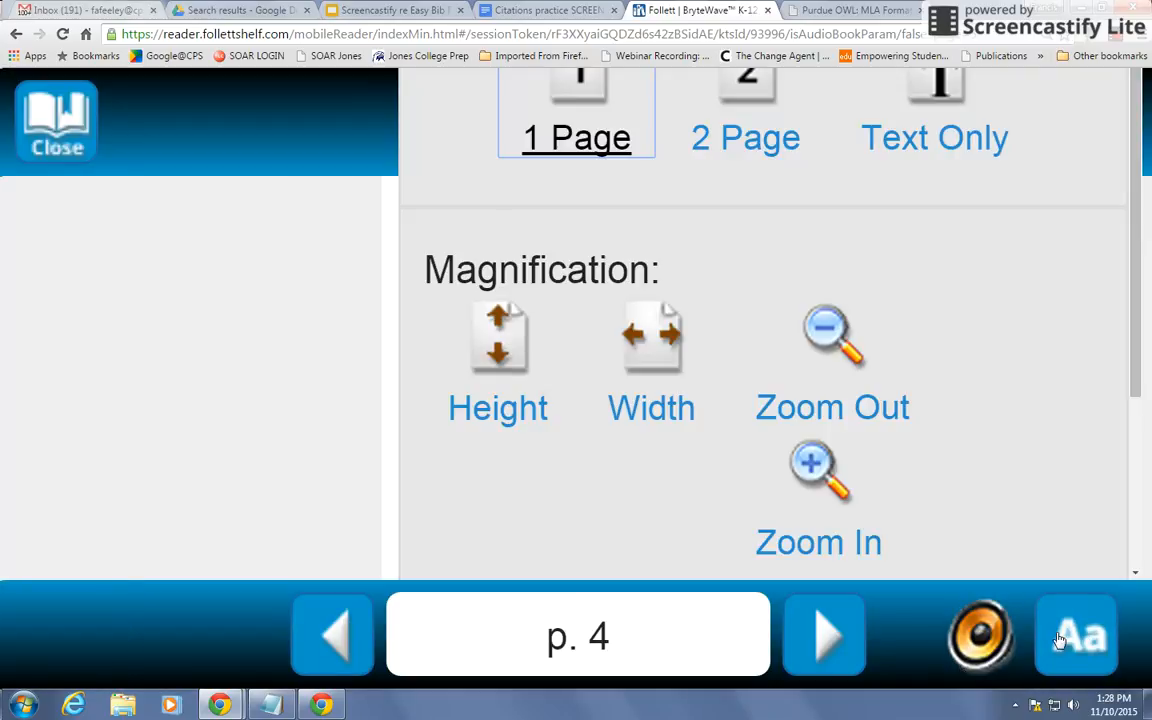
left_click(815, 466)
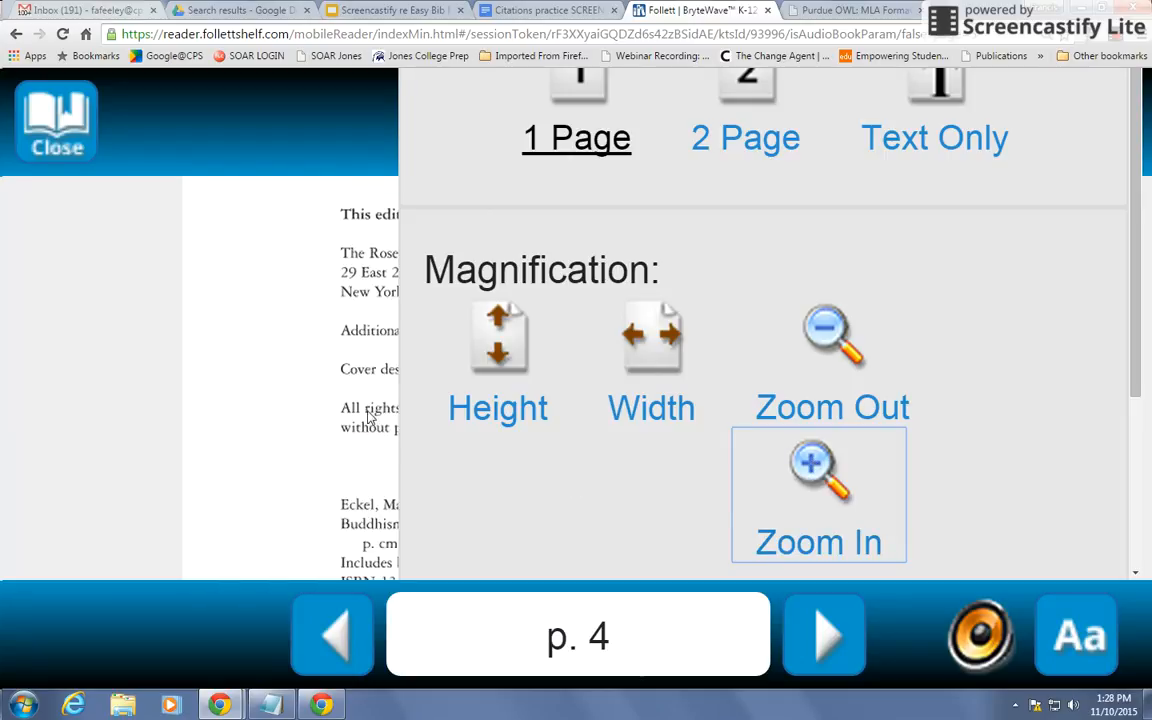
left_click(368, 417)
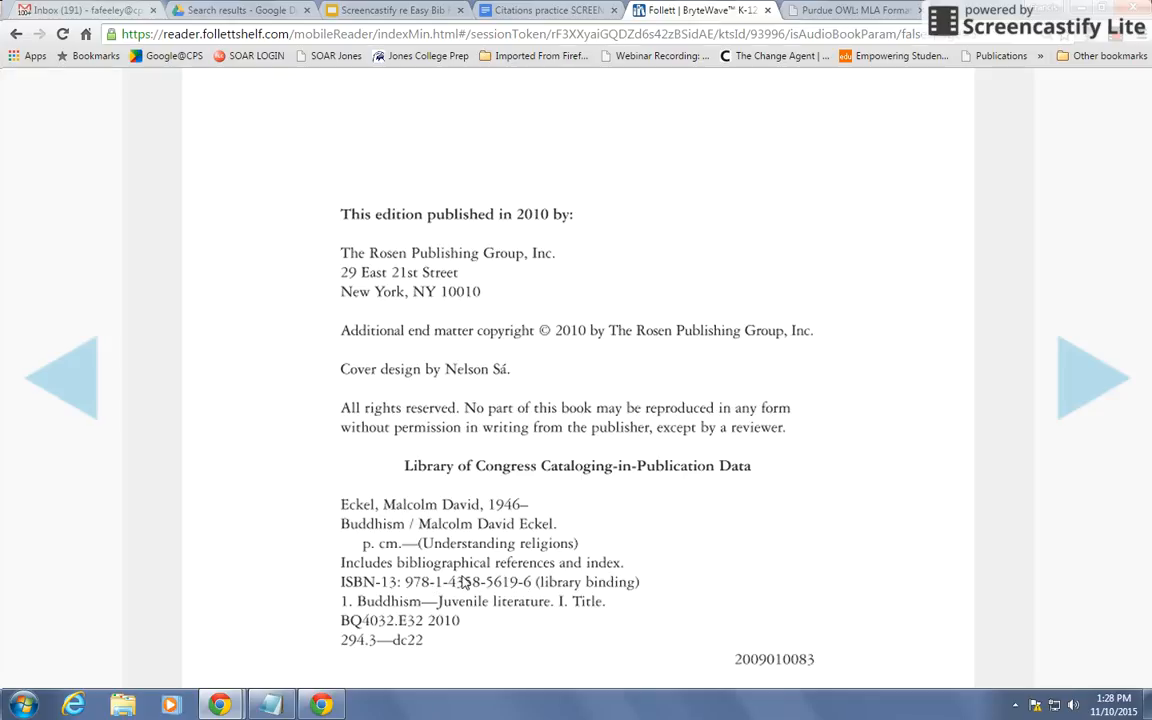
left_click(481, 20)
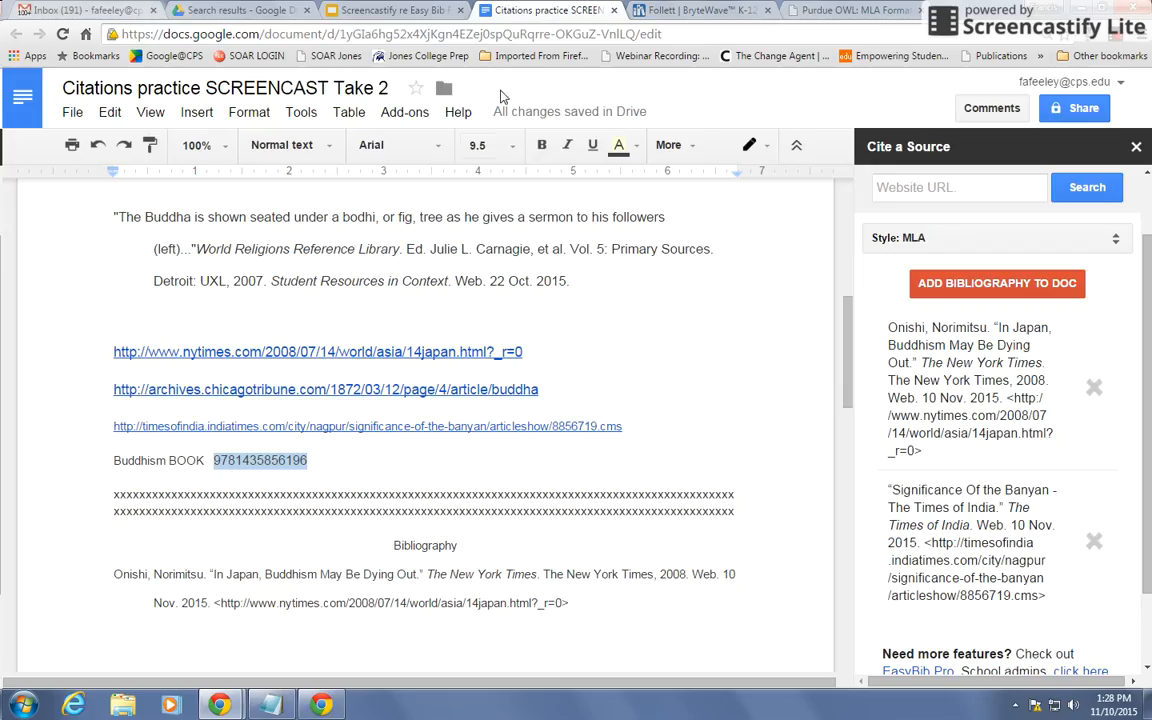
left_click(311, 460)
left_click_drag(311, 460, 217, 463)
scroll(1022, 333, "up", 1)
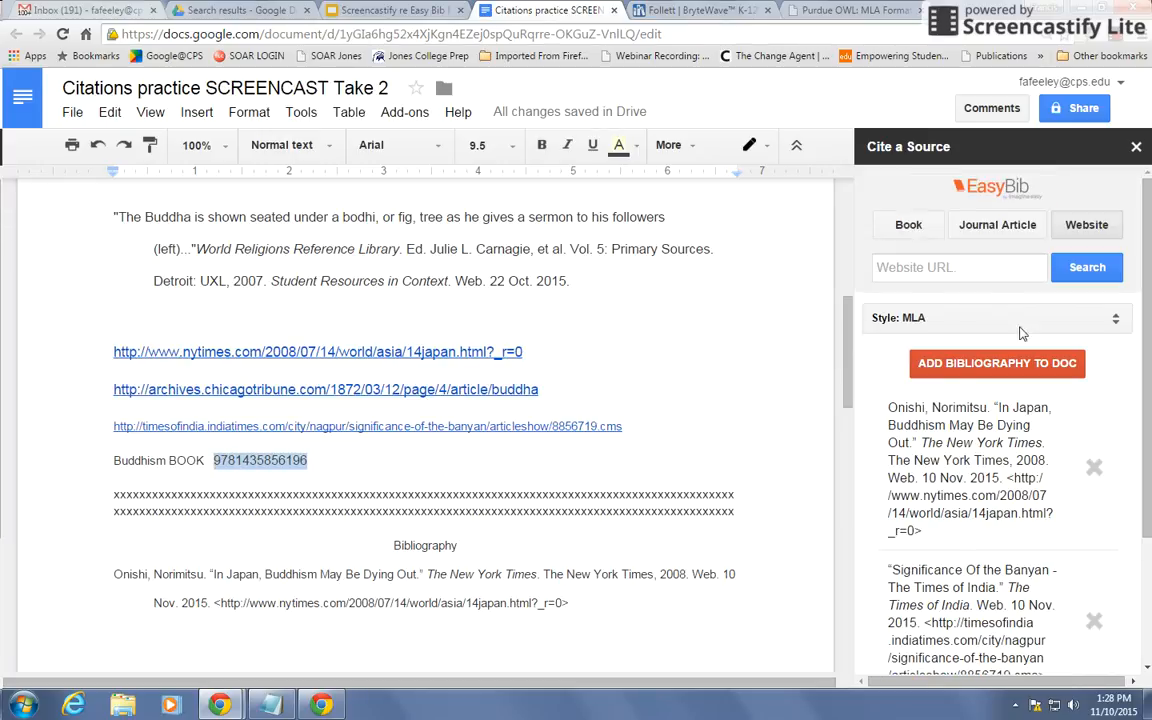
left_click(909, 226)
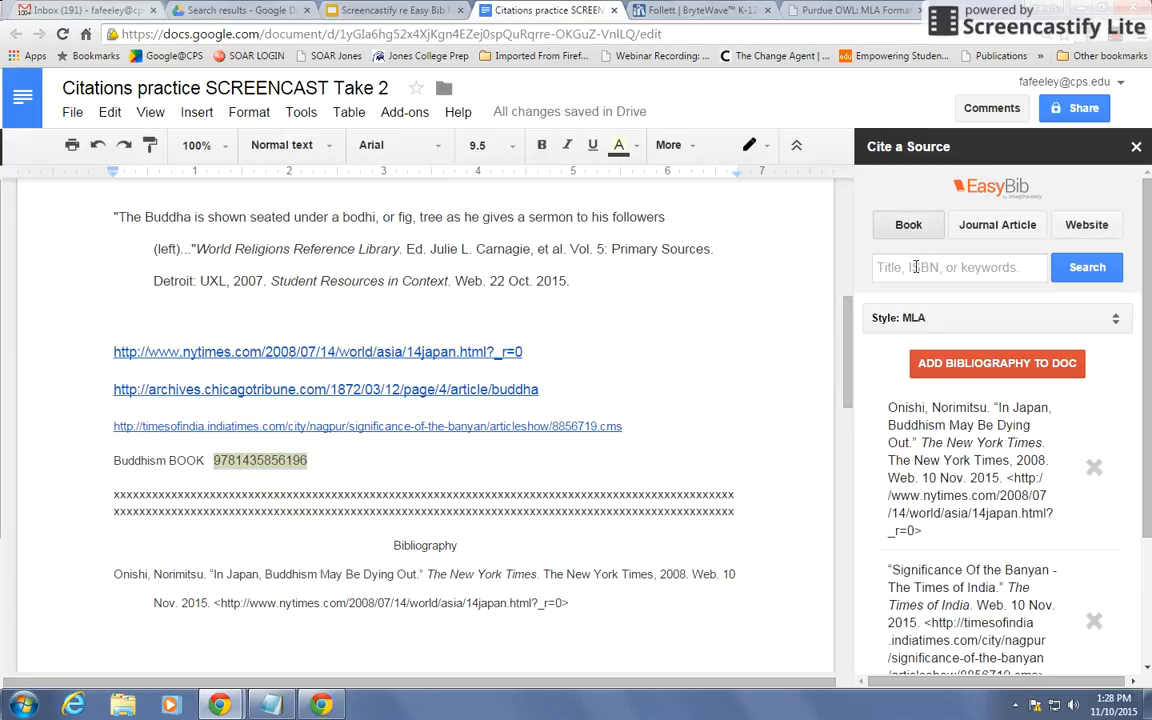
left_click(968, 268)
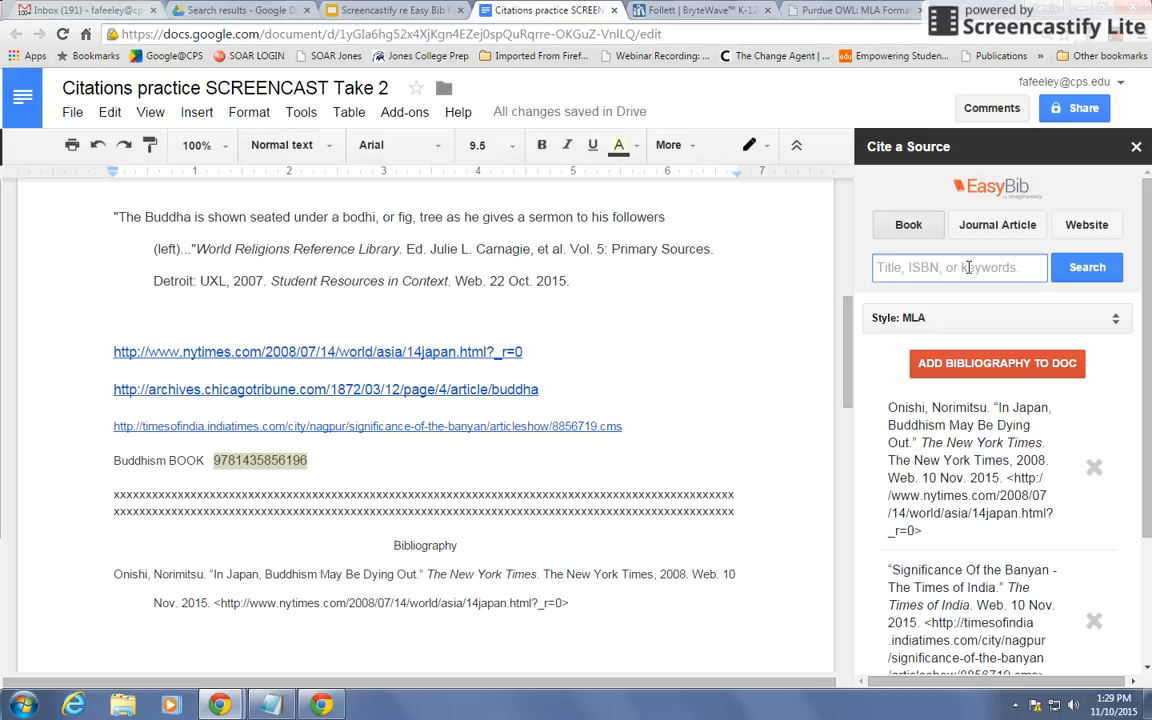
key("ctrl+v")
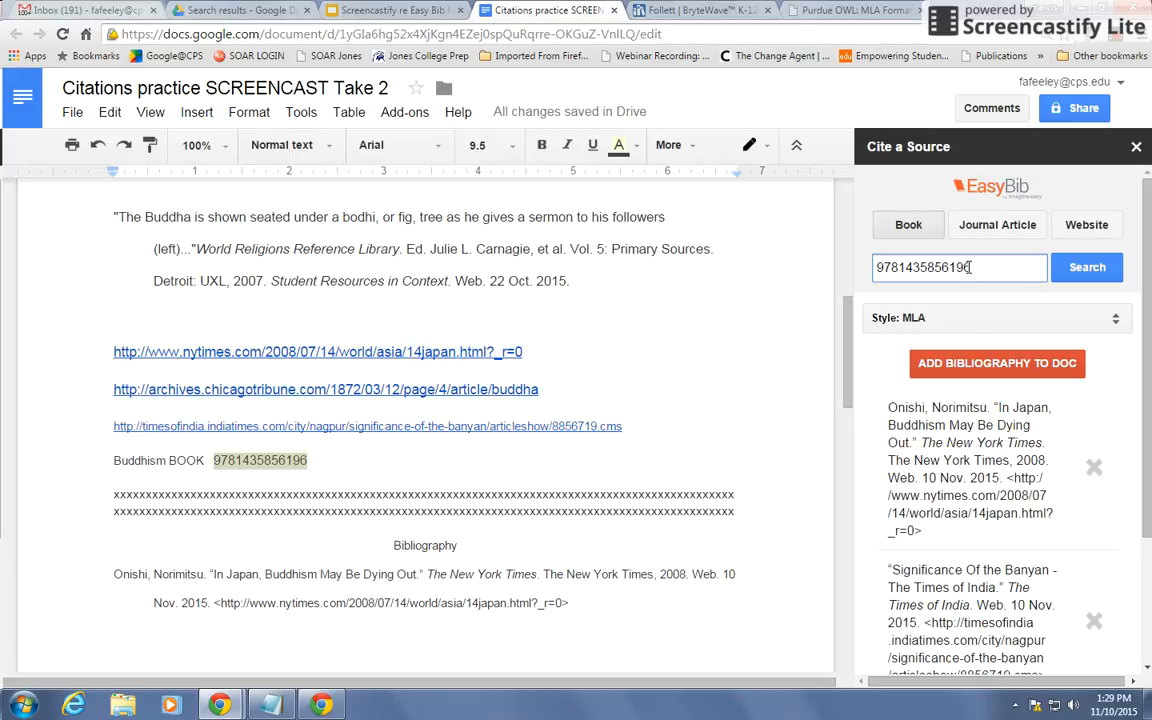
left_click(1089, 274)
left_click(1088, 268)
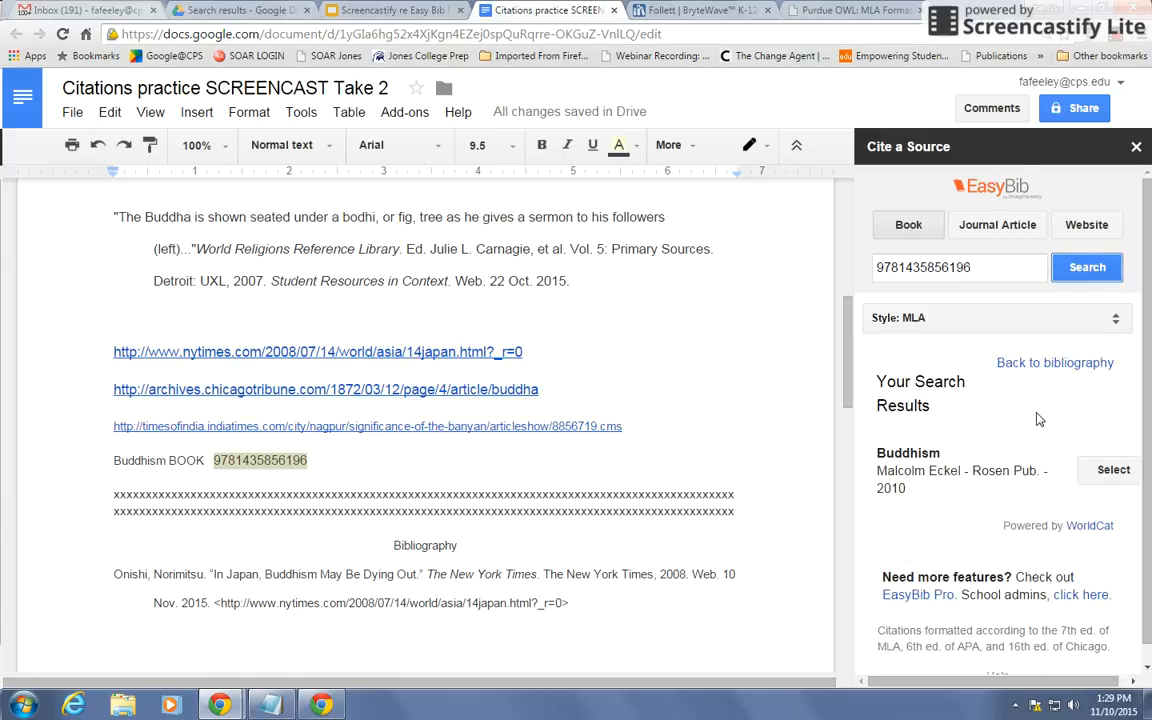
Cite the 2010 Rosen Pub. book Buddhism and add the updated bibliography to the document
scroll(1060, 421, "down", 1)
left_click(1099, 454)
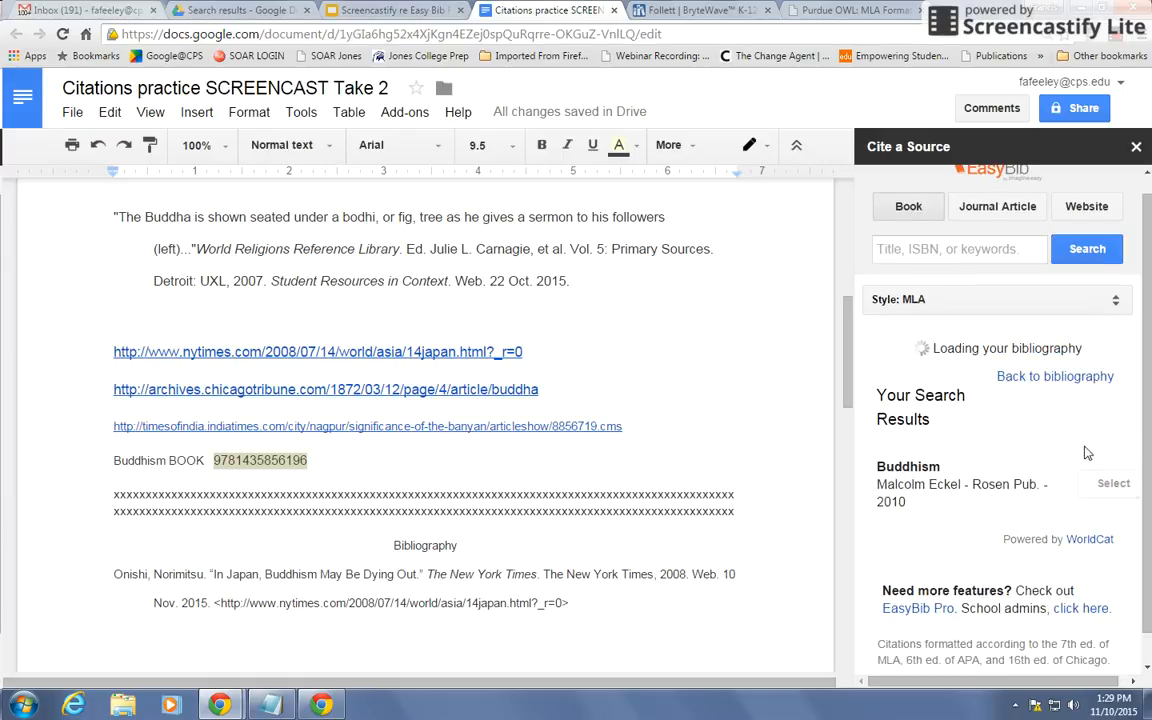
left_click(1000, 343)
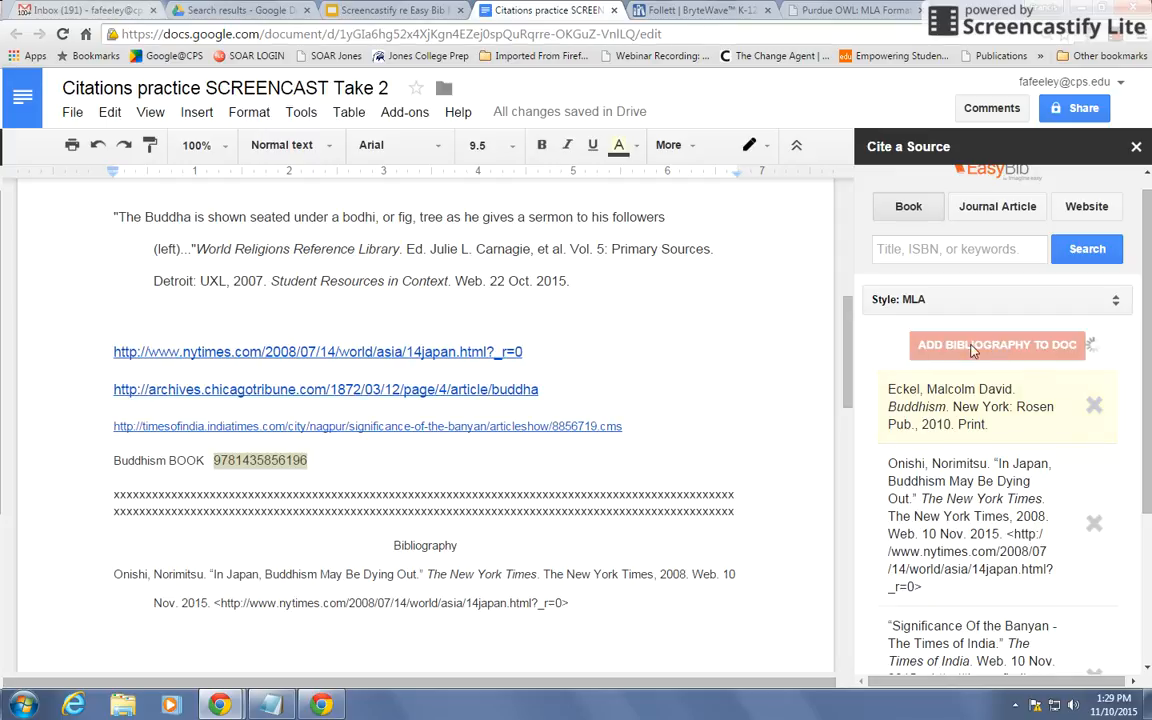
scroll(395, 401, "down", 4)
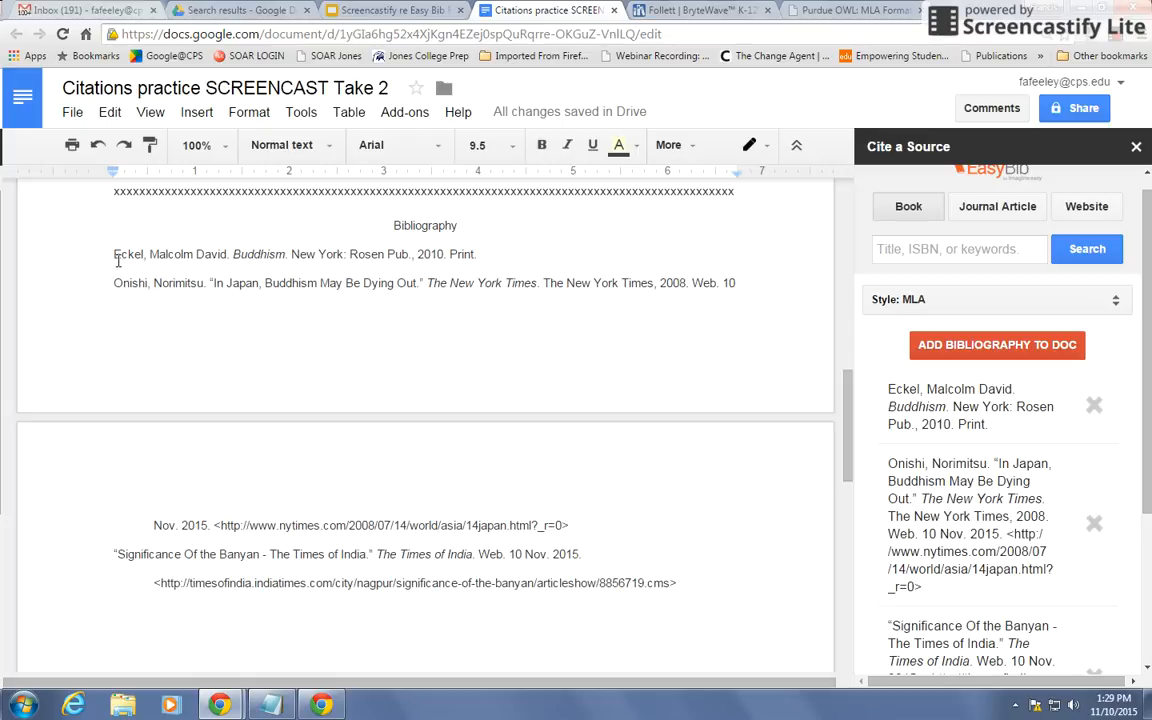
Copy the three EasyBib citations and paste them two lines below the "The Buddha is shown seated" citation
left_click_drag(678, 583, 104, 258)
key("ctrl+c")
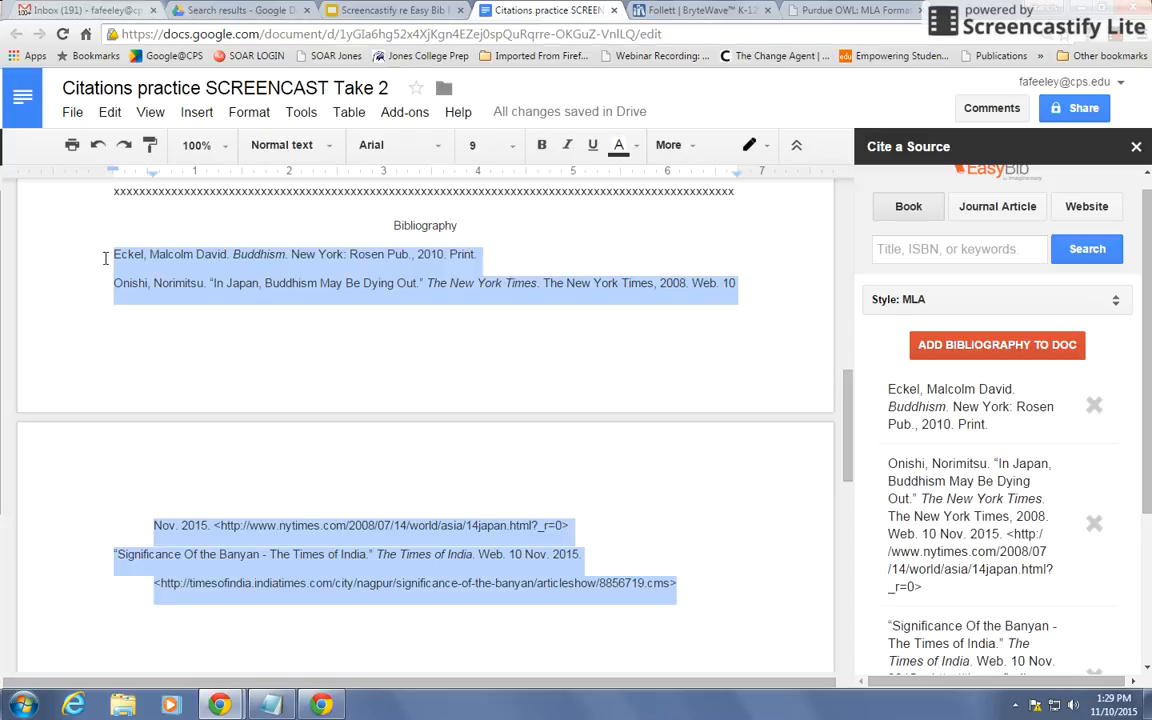
scroll(188, 256, "up", 6)
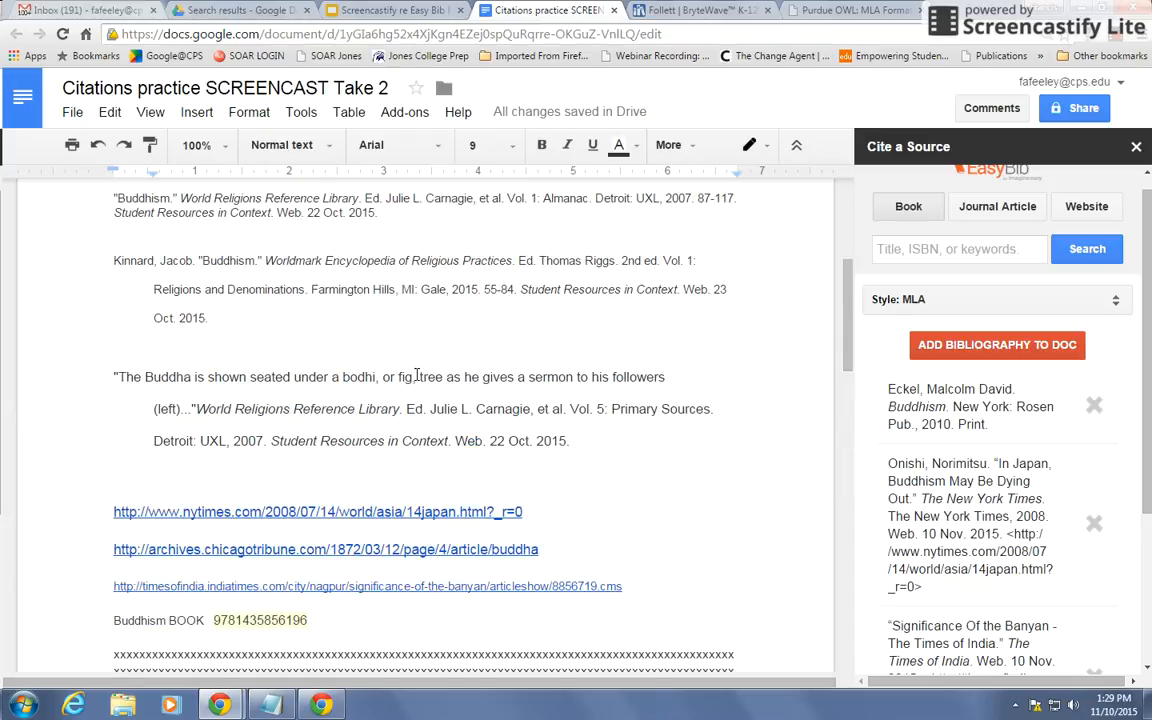
left_click(585, 437)
key("Return")
key("Return")
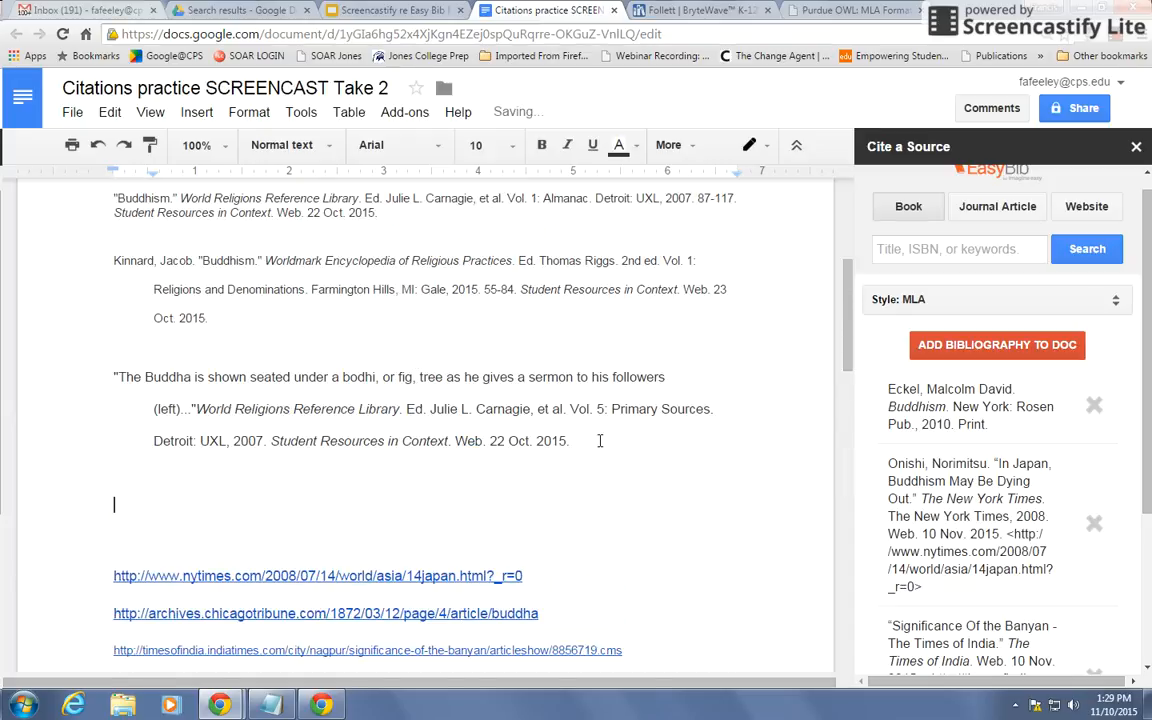
key("ctrl+v")
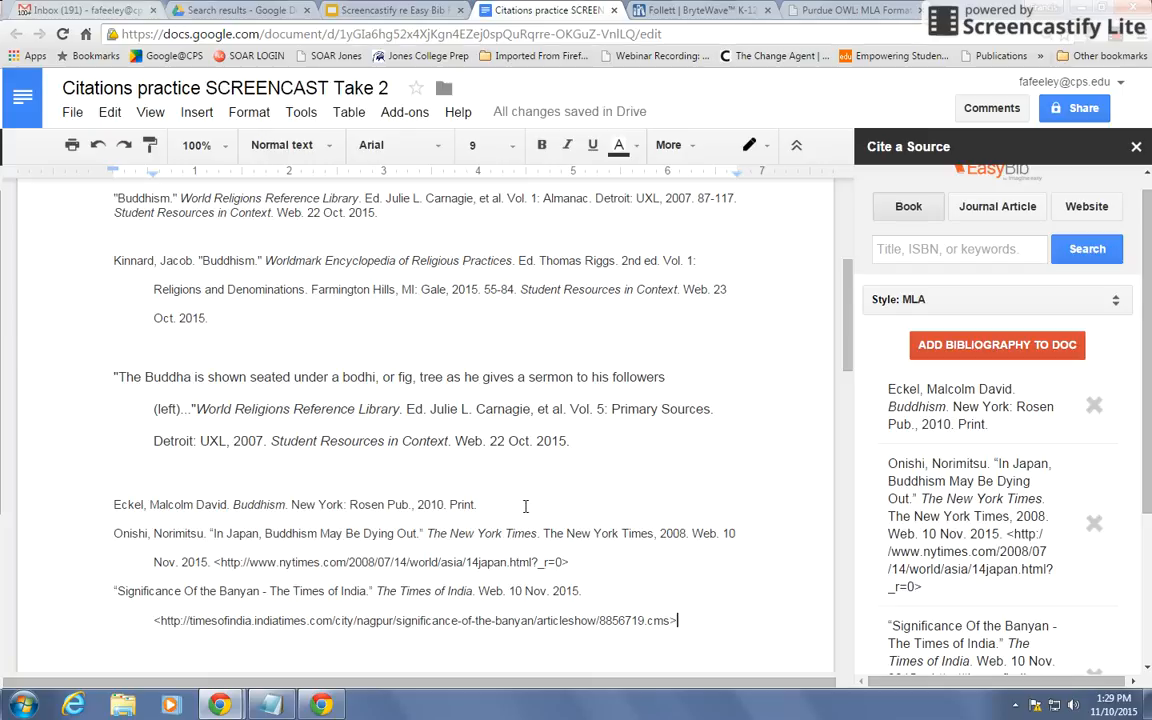
Move the pasted Buddhism book citation to a new line after the World Religions Reference Library Vol. 1: Almanac citation
scroll(525, 506, "up", 2)
scroll(525, 506, "up", 1)
scroll(525, 506, "down", 1)
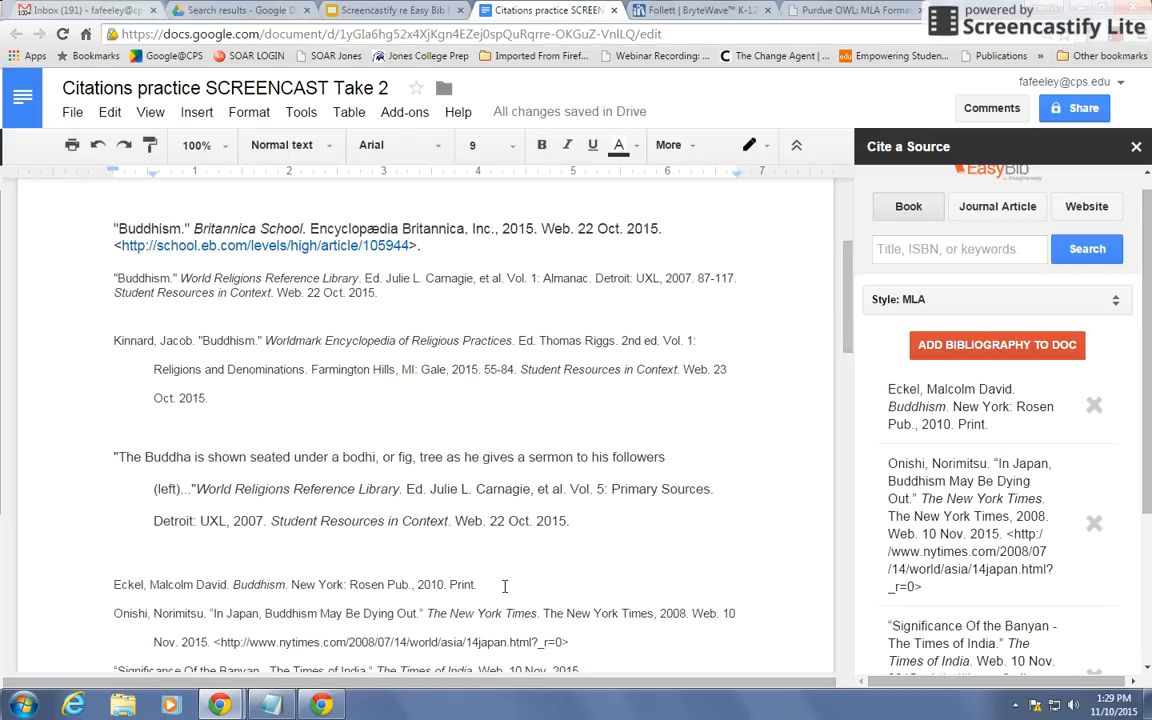
left_click_drag(486, 586, 100, 579)
key("ctrl+c")
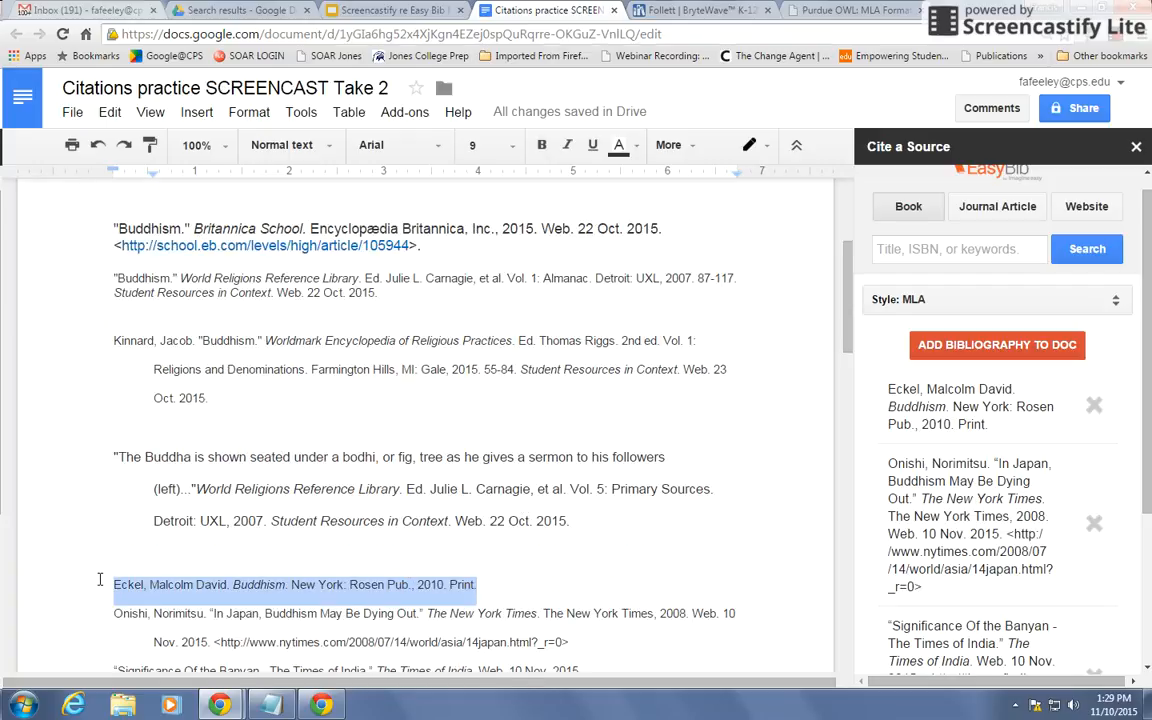
key("BackSpace")
left_click(391, 294)
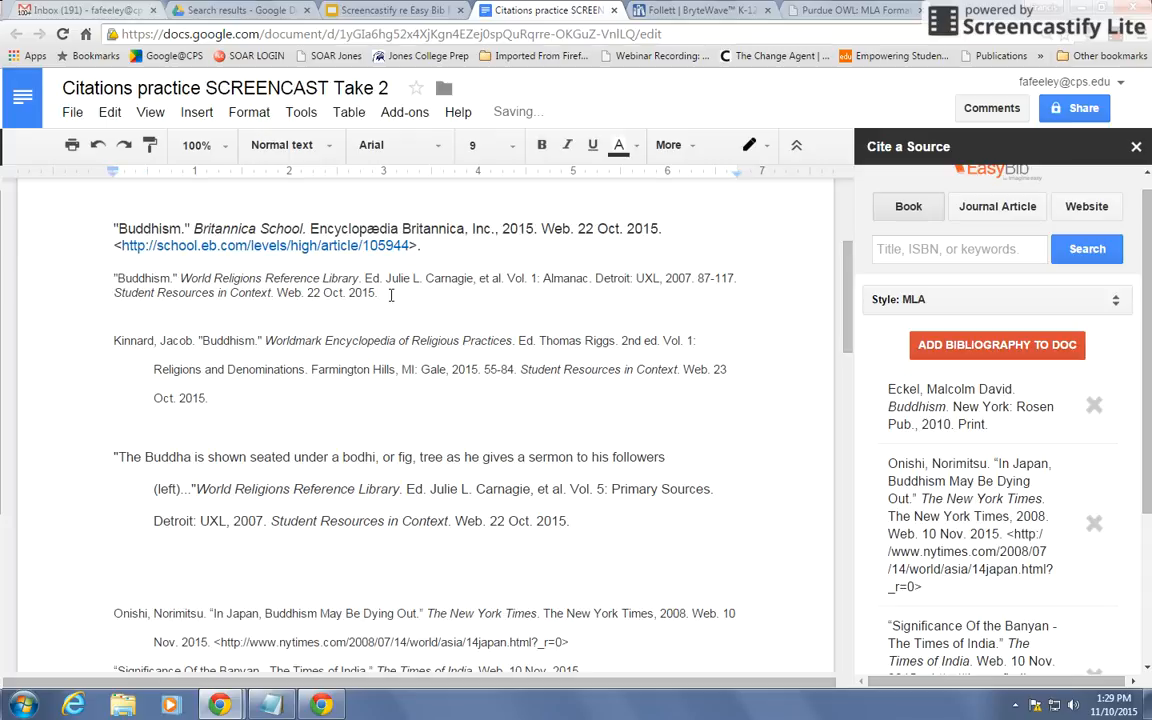
key("Return")
key("ctrl+v")
Move the New York Times and Times of India citations directly below the Worldmark Encyclopedia citation, before "The Buddha is shown seated"
scroll(346, 359, "down", 2)
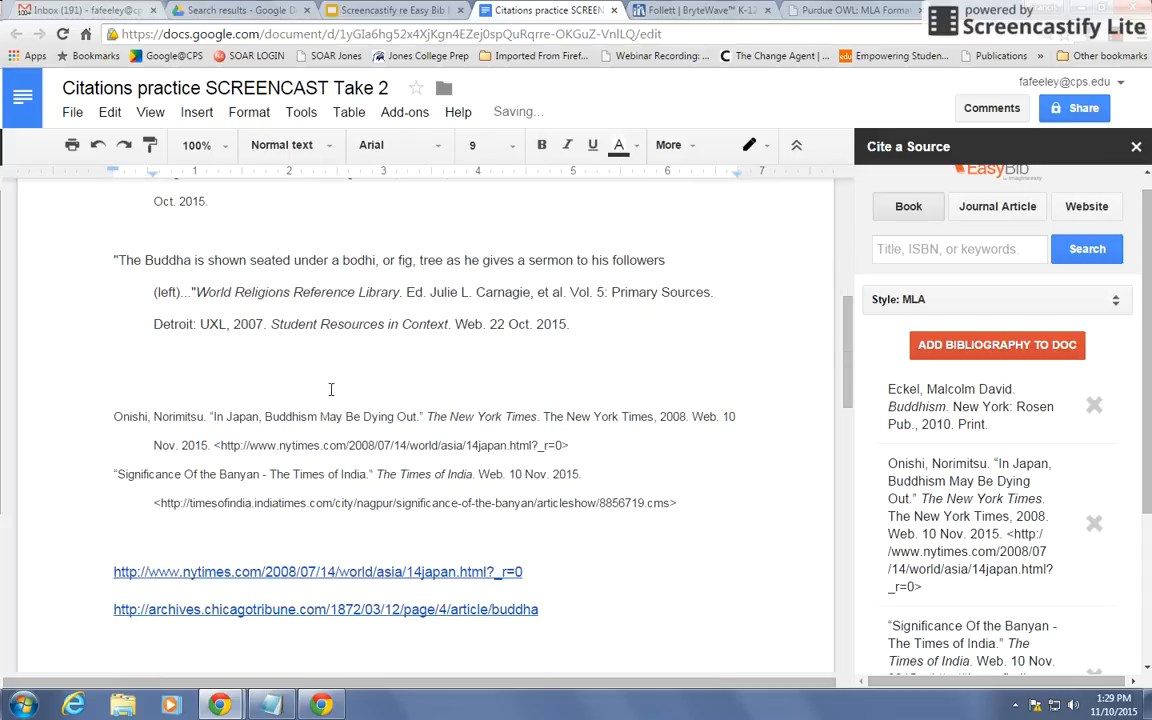
scroll(292, 404, "up", 2)
scroll(426, 519, "down", 1)
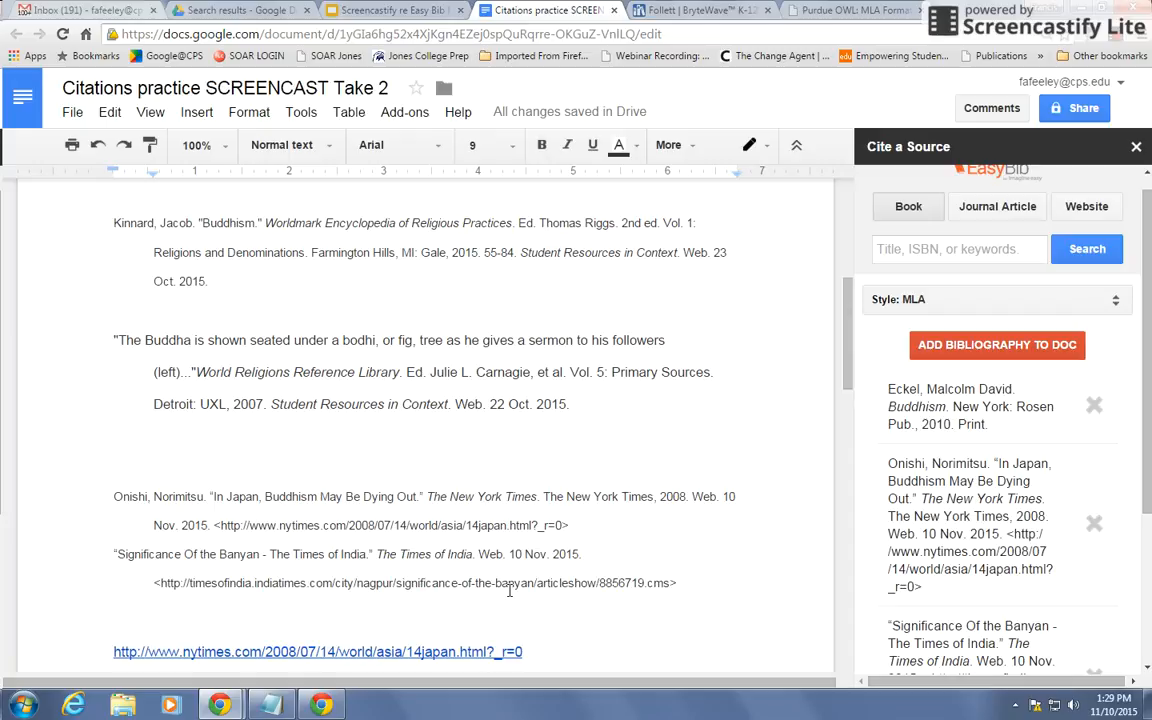
left_click_drag(684, 584, 66, 498)
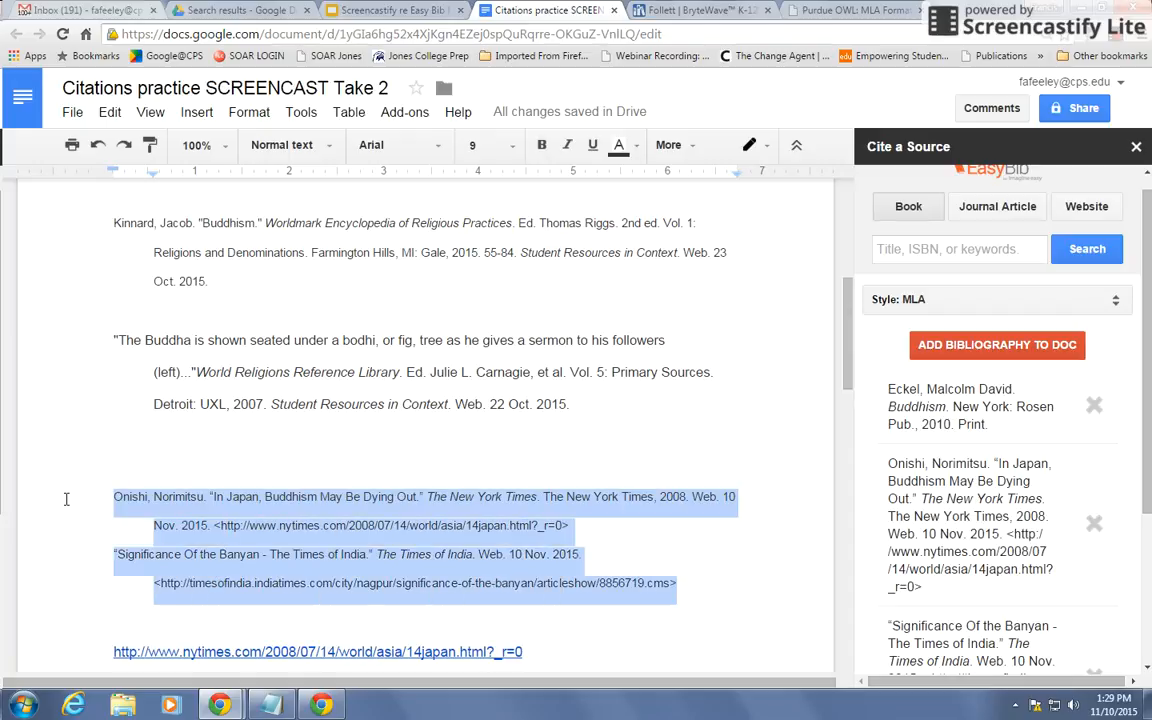
key("ctrl+x")
left_click(158, 311)
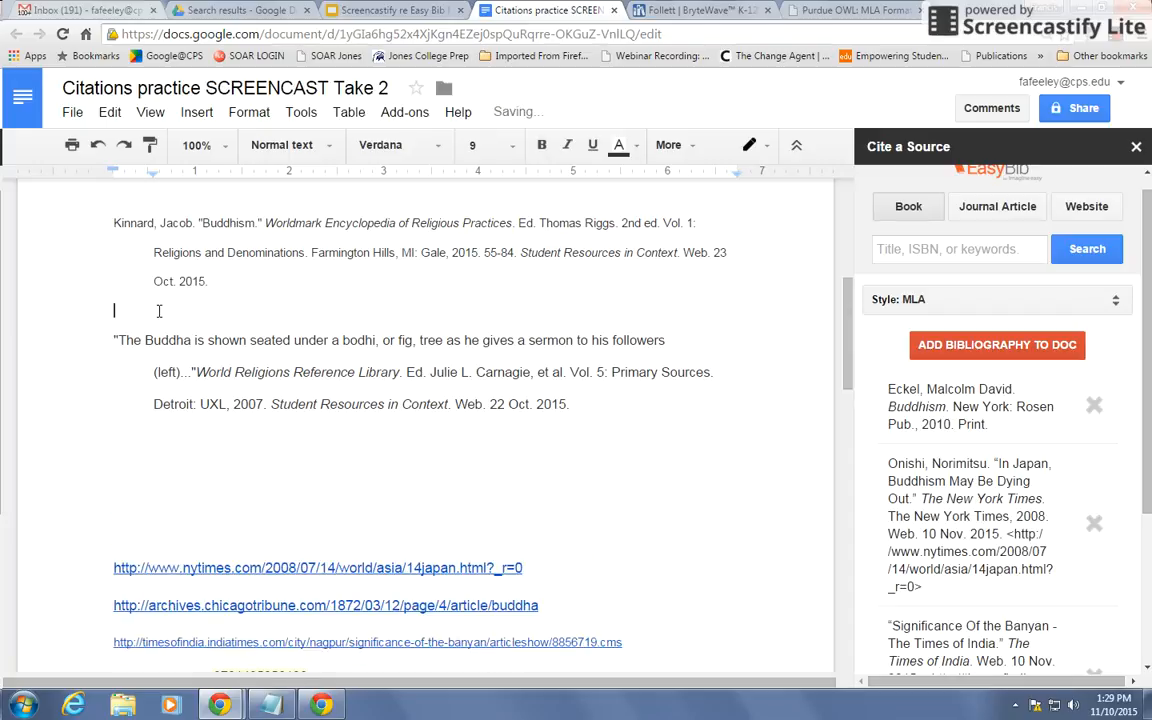
key("ctrl+v")
scroll(180, 312, "up", 5)
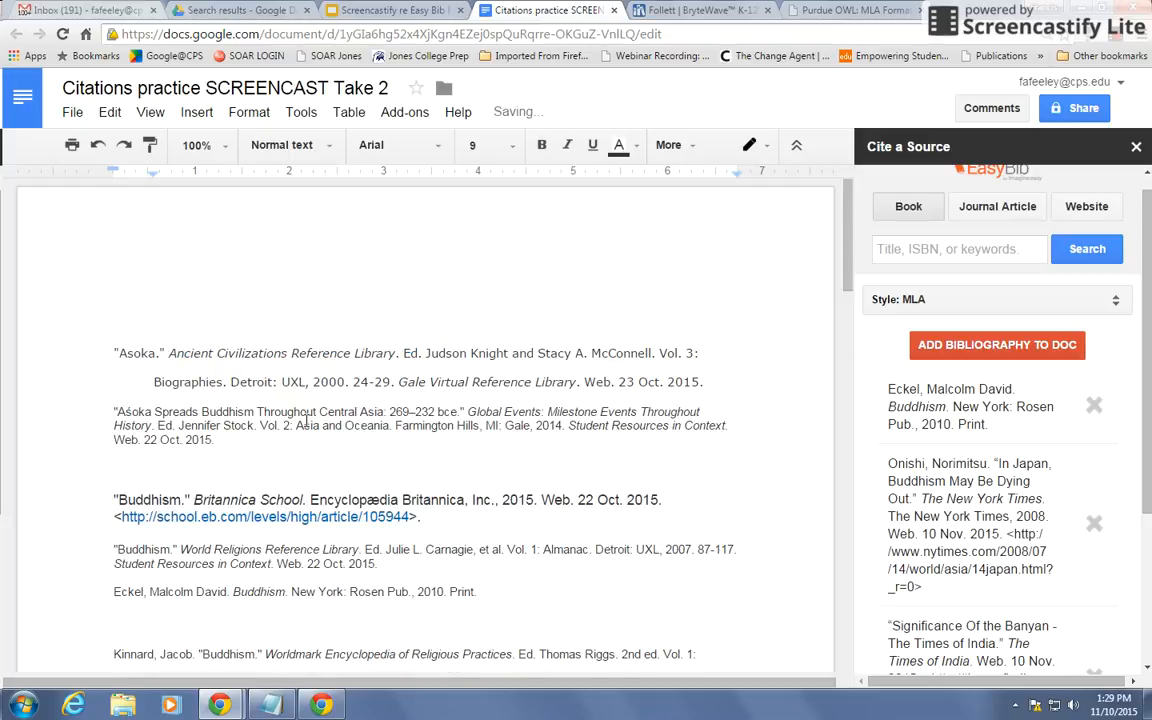
scroll(306, 420, "down", 4)
scroll(306, 420, "up", 2)
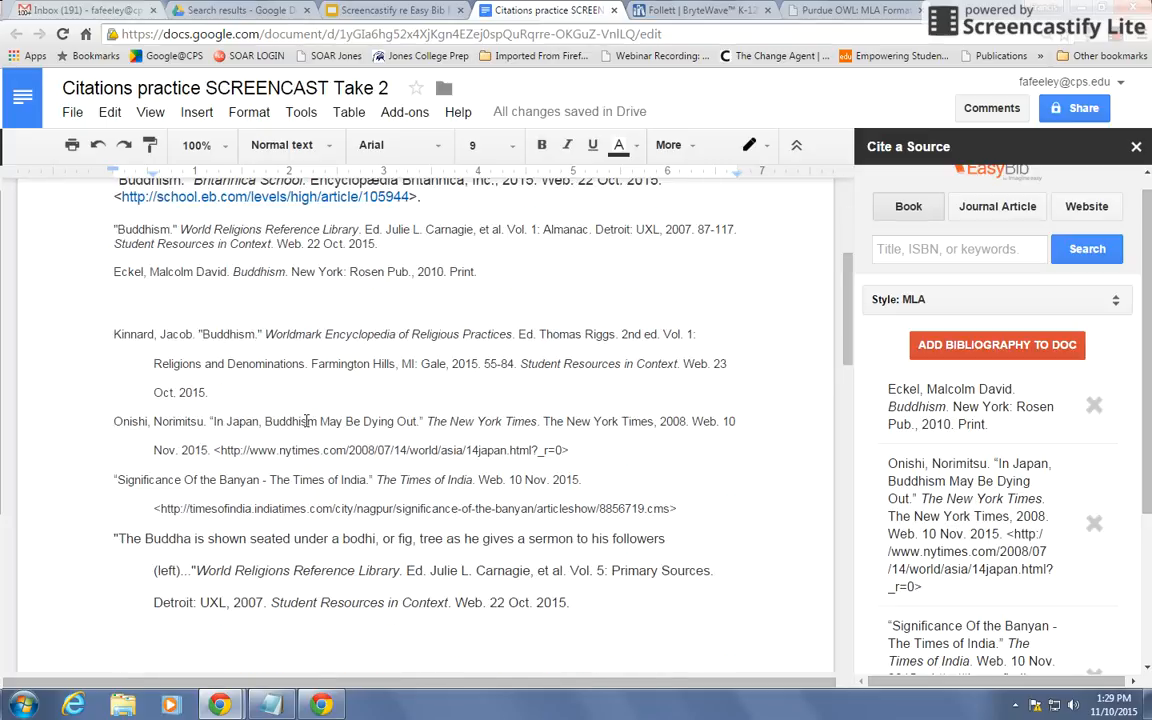
Cut the entire citation list from the document and paste it into the blank Notepad file
scroll(306, 420, "up", 3)
scroll(306, 420, "down", 4)
left_click_drag(570, 612, 72, 309)
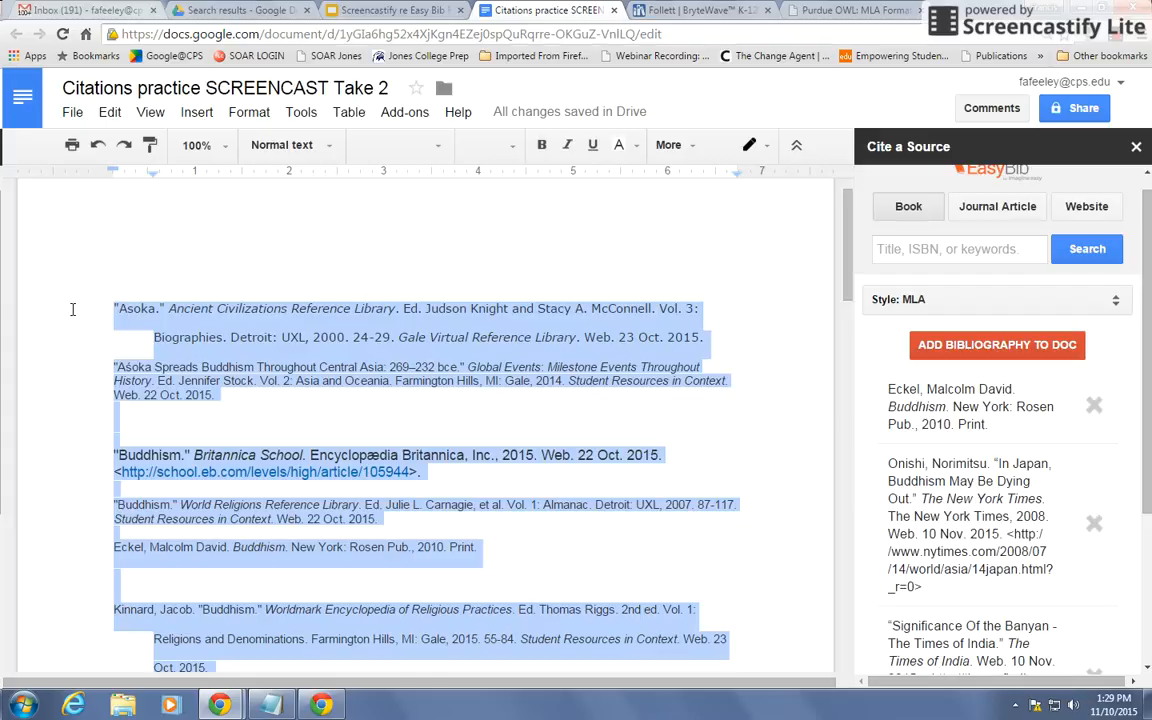
key("Delete")
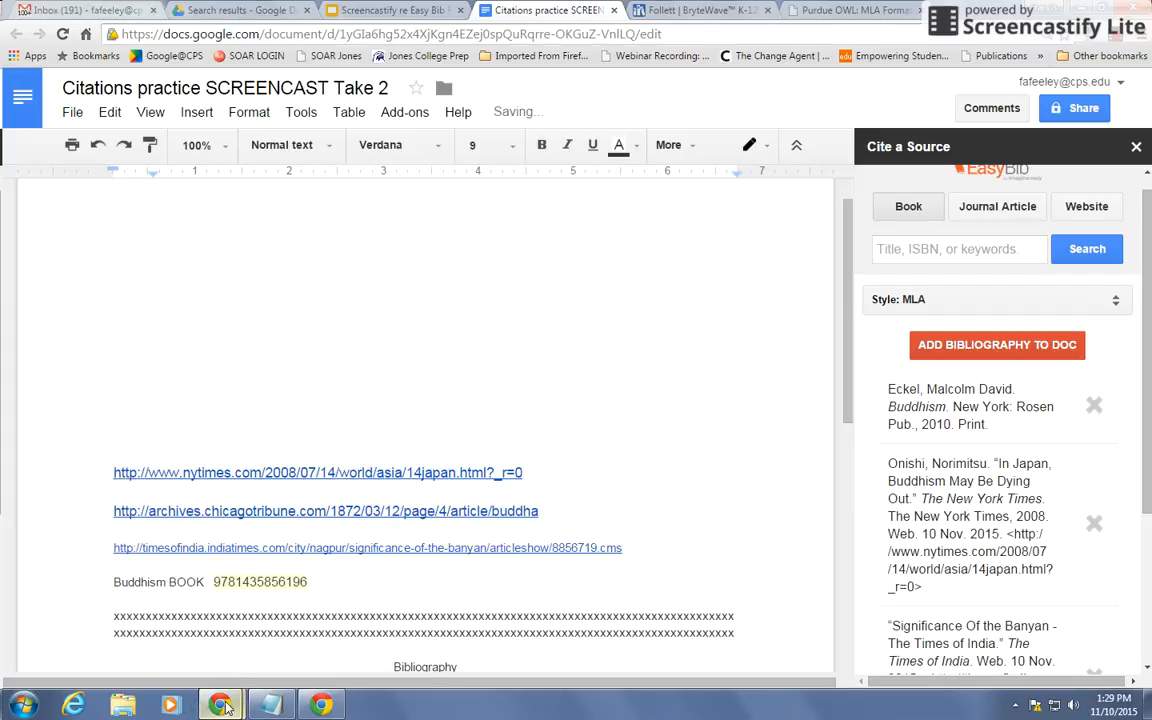
left_click(270, 706)
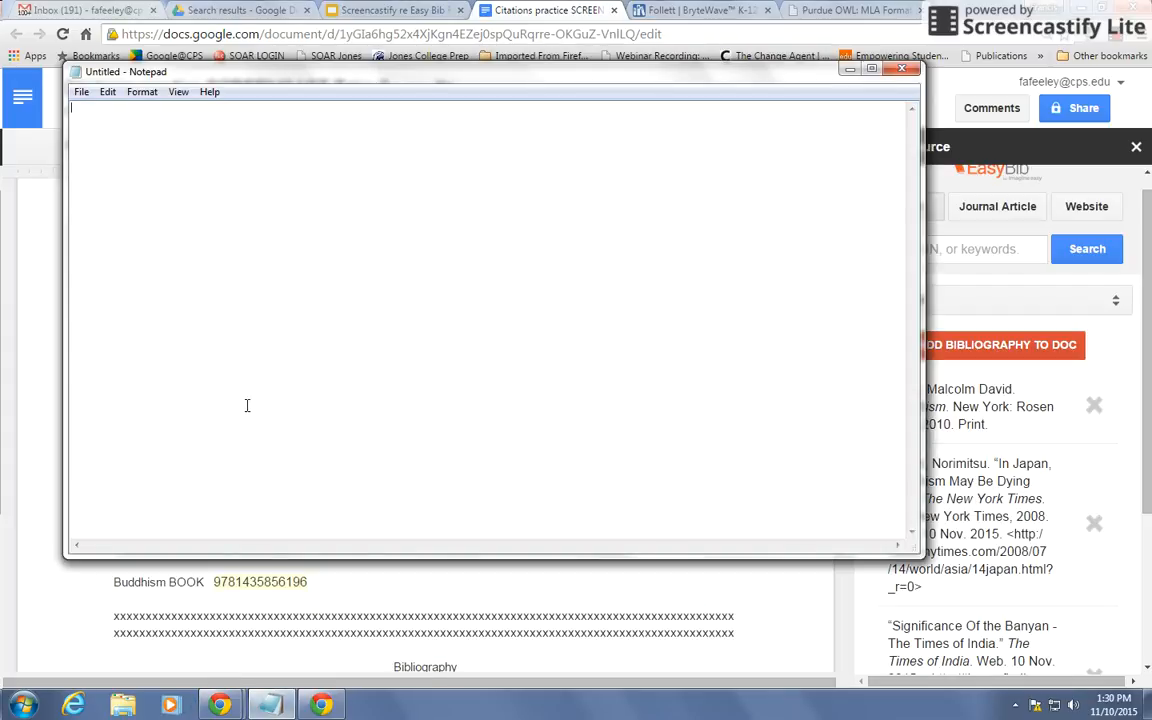
key("ctrl+v")
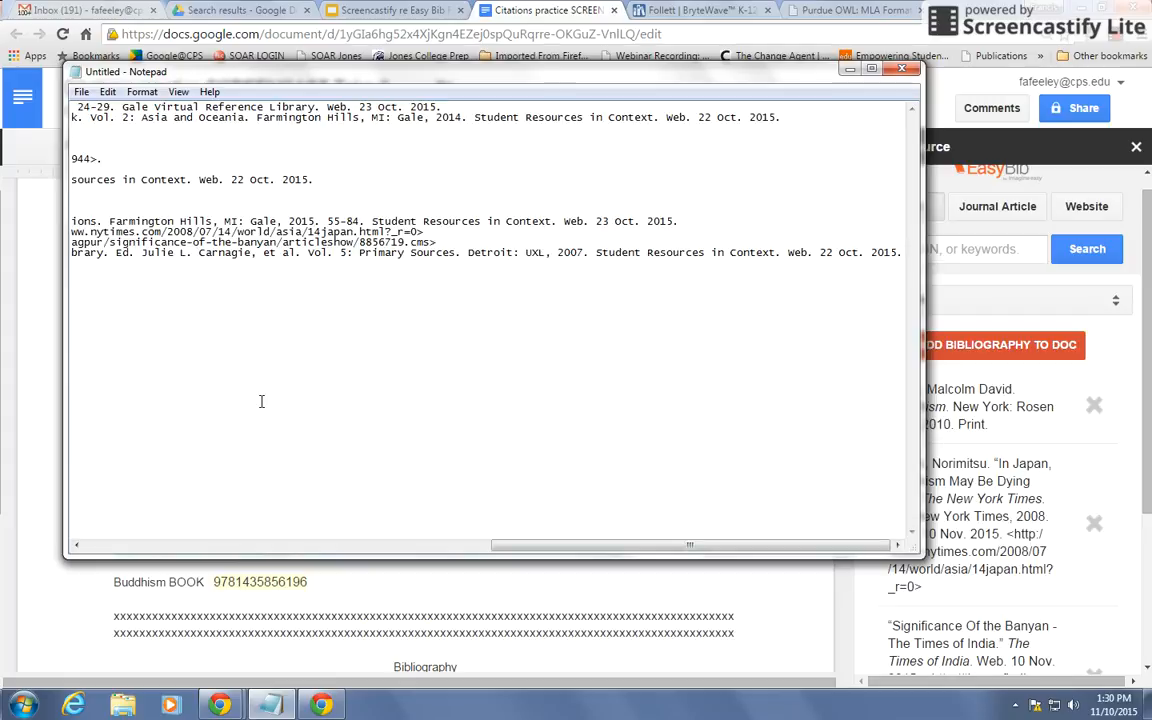
Cut all the plain citation text from Notepad and paste it back at the start of the Google Docs document
key("ctrl+a")
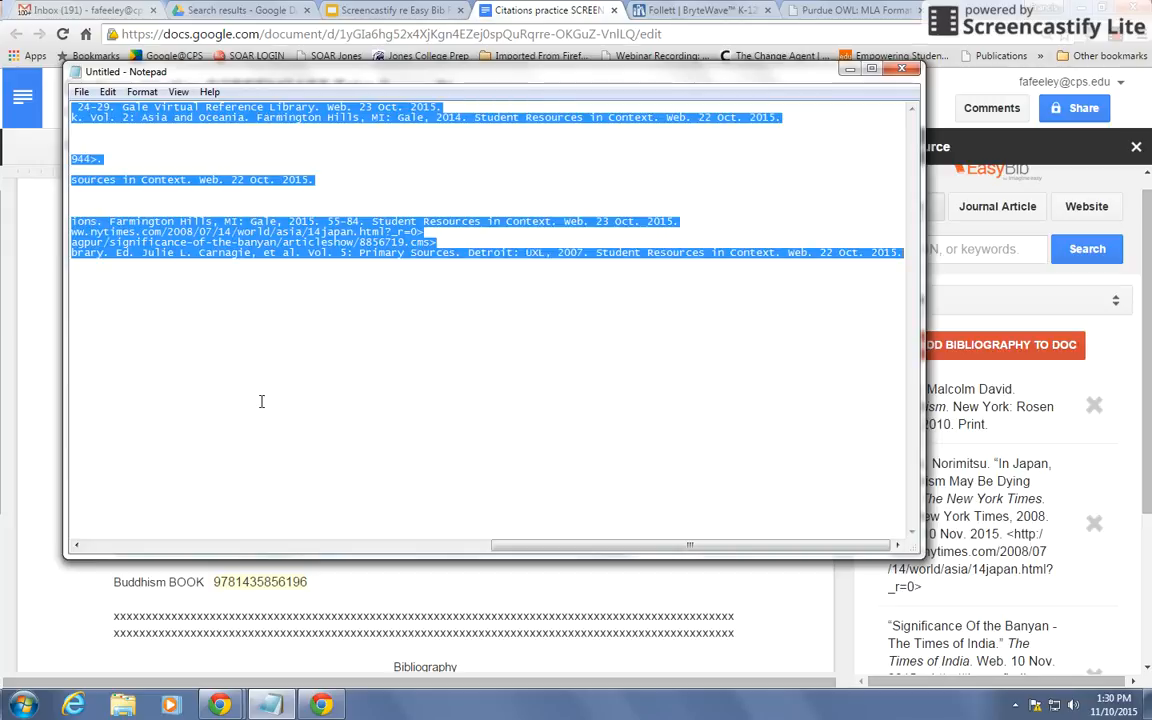
key("ctrl+x")
left_click_drag(224, 76, 497, 169)
left_click(161, 234)
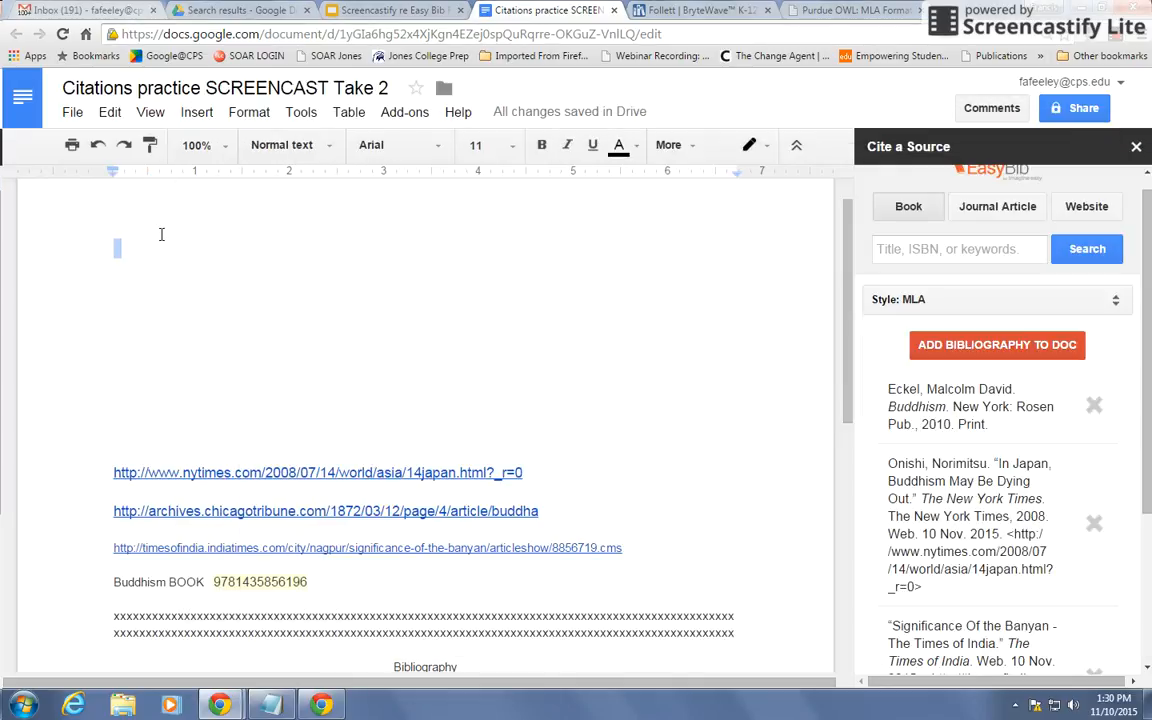
key("ctrl+v")
scroll(213, 352, "up", 3)
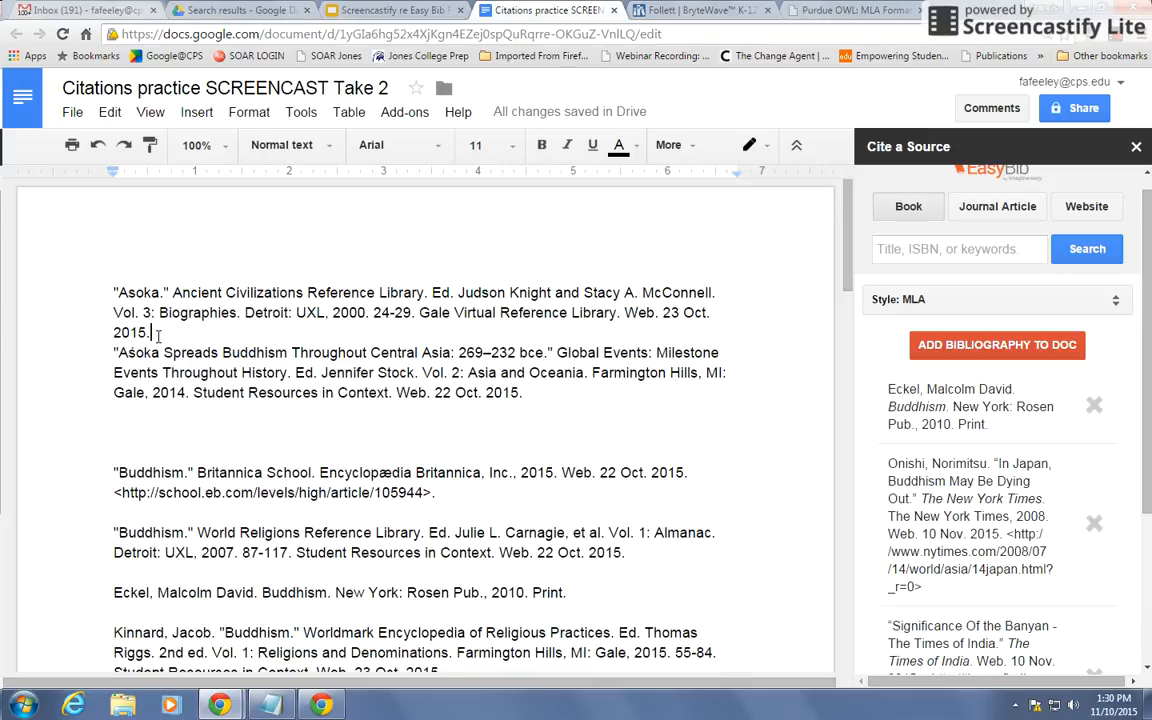
Add a blank line between the two Asoka citations and remove the extra blank lines above the Britannica School citation
key("Return")
left_click(121, 455)
key("BackSpace")
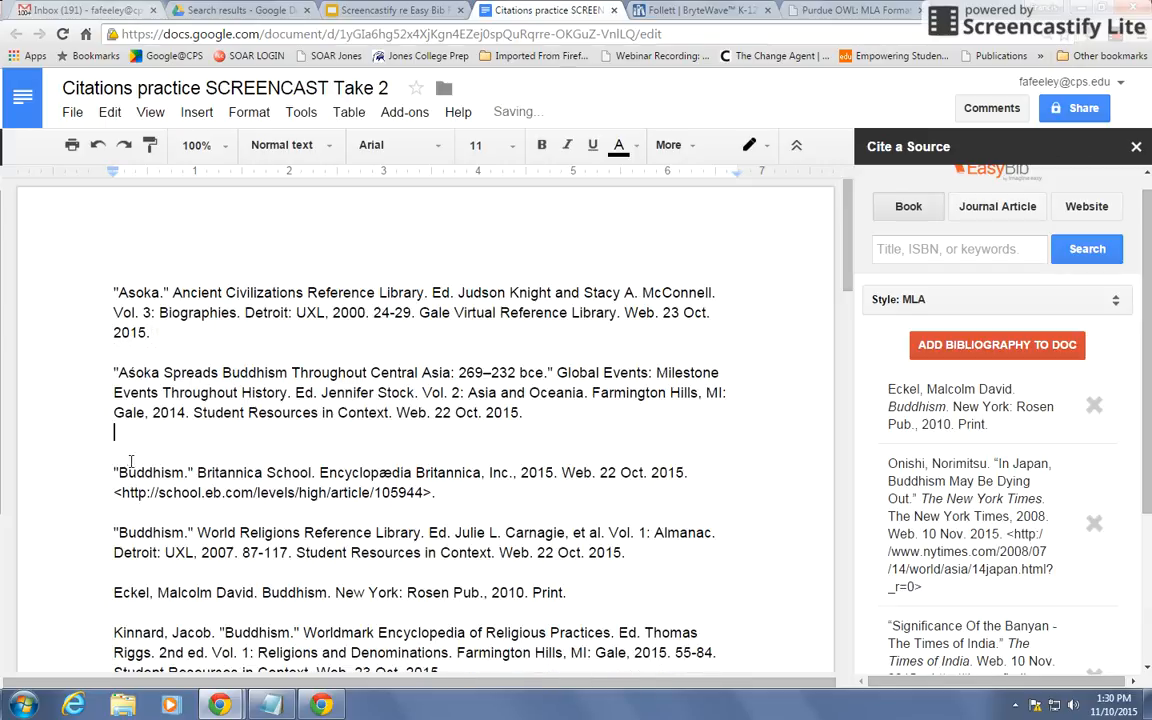
key("BackSpace")
Insert a blank line after each of the Worldmark Encyclopedia, New York Times and Times of India citations
scroll(138, 448, "down", 3)
left_click(438, 494)
key("Return")
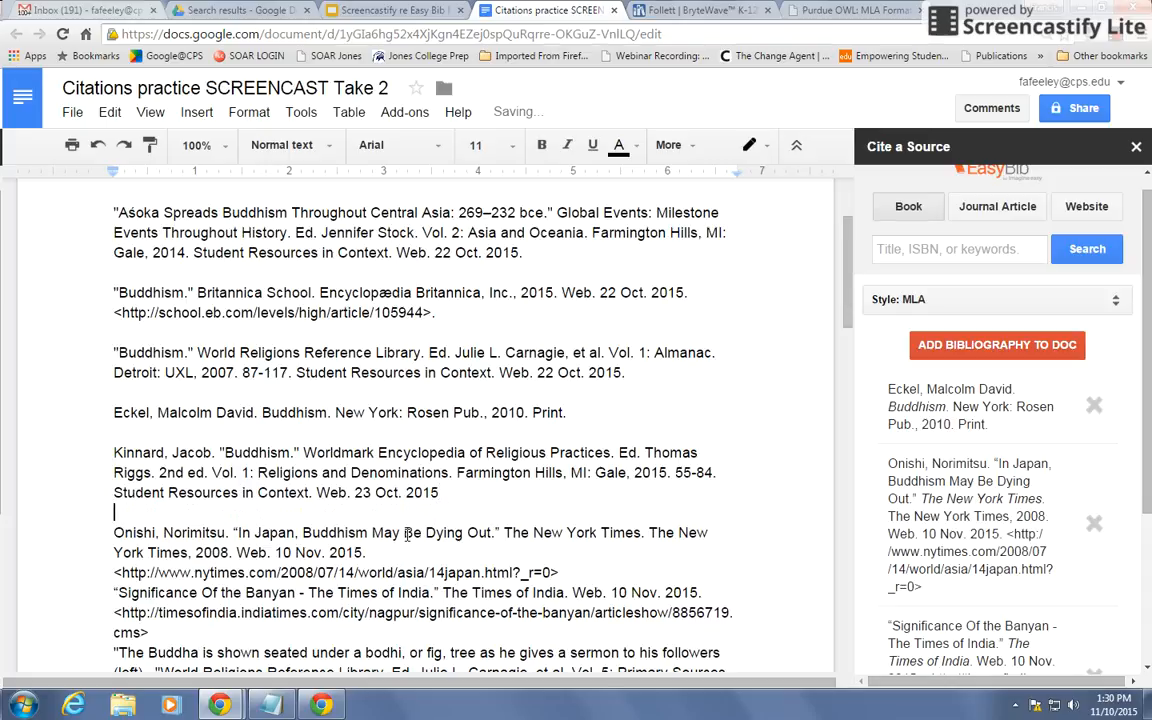
left_click(388, 554)
scroll(480, 530, "down", 1)
left_click(565, 493)
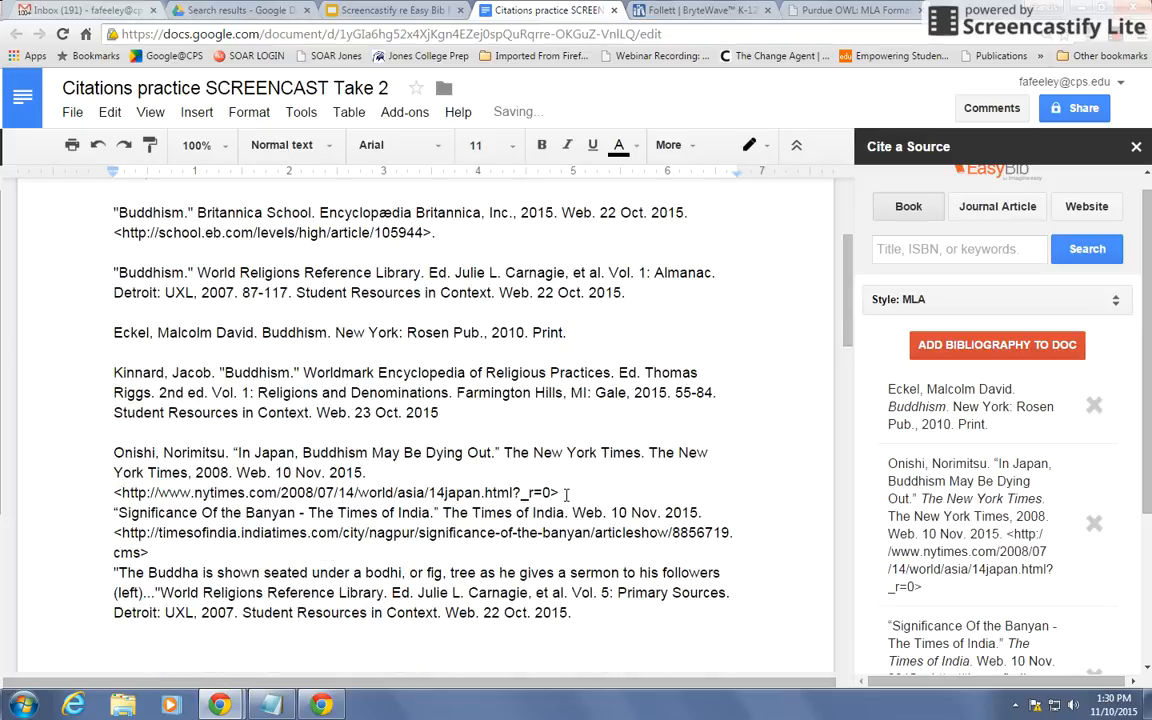
key("Return")
left_click(216, 574)
key("Return")
scroll(218, 576, "down", 2)
scroll(219, 576, "up", 5)
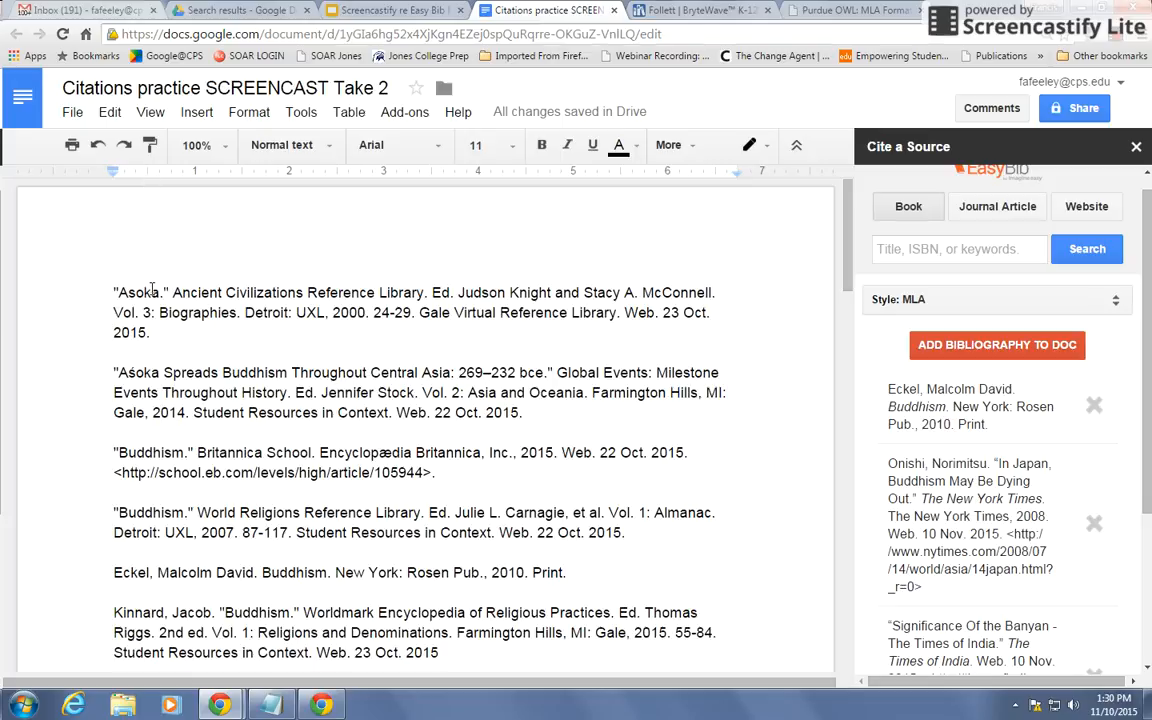
Add a left tab stop slightly before the half-inch mark for the whole document
key("ctrl+a")
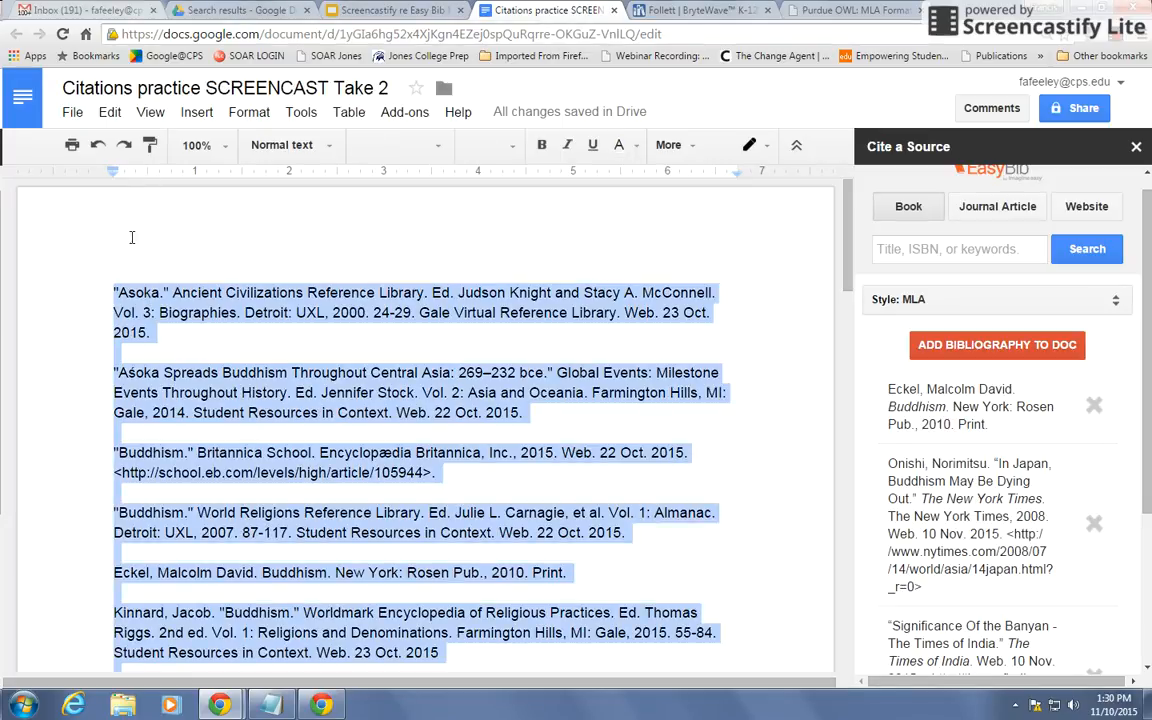
left_click(146, 178)
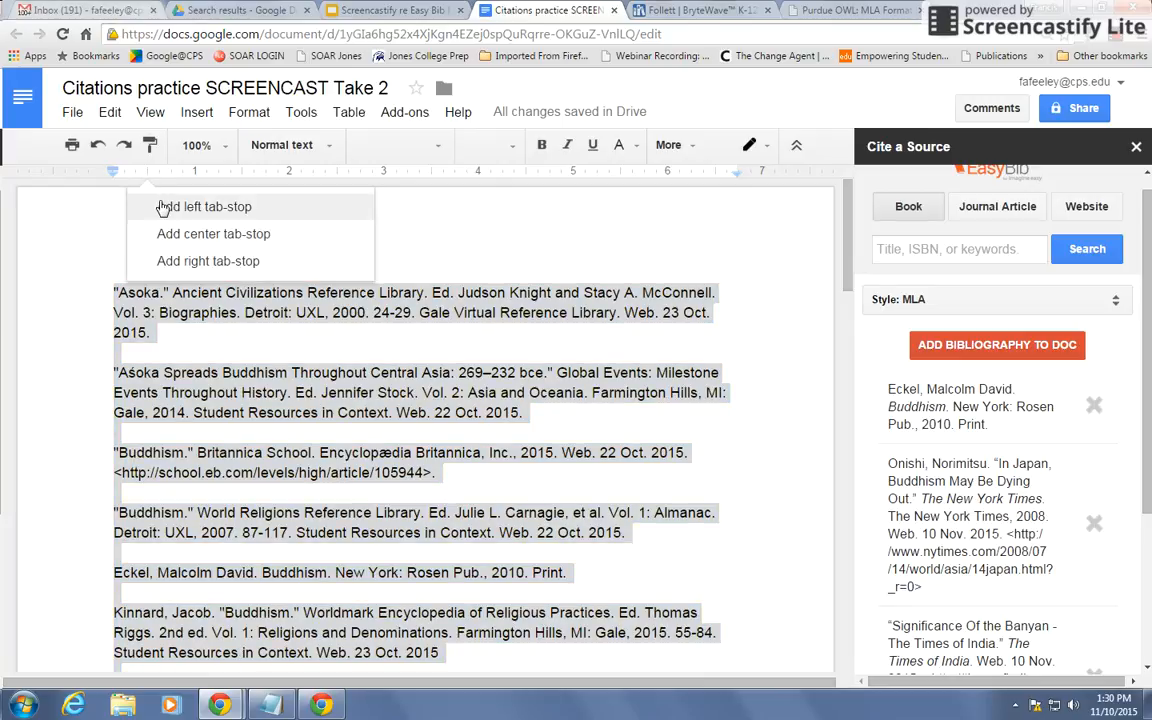
left_click(163, 207)
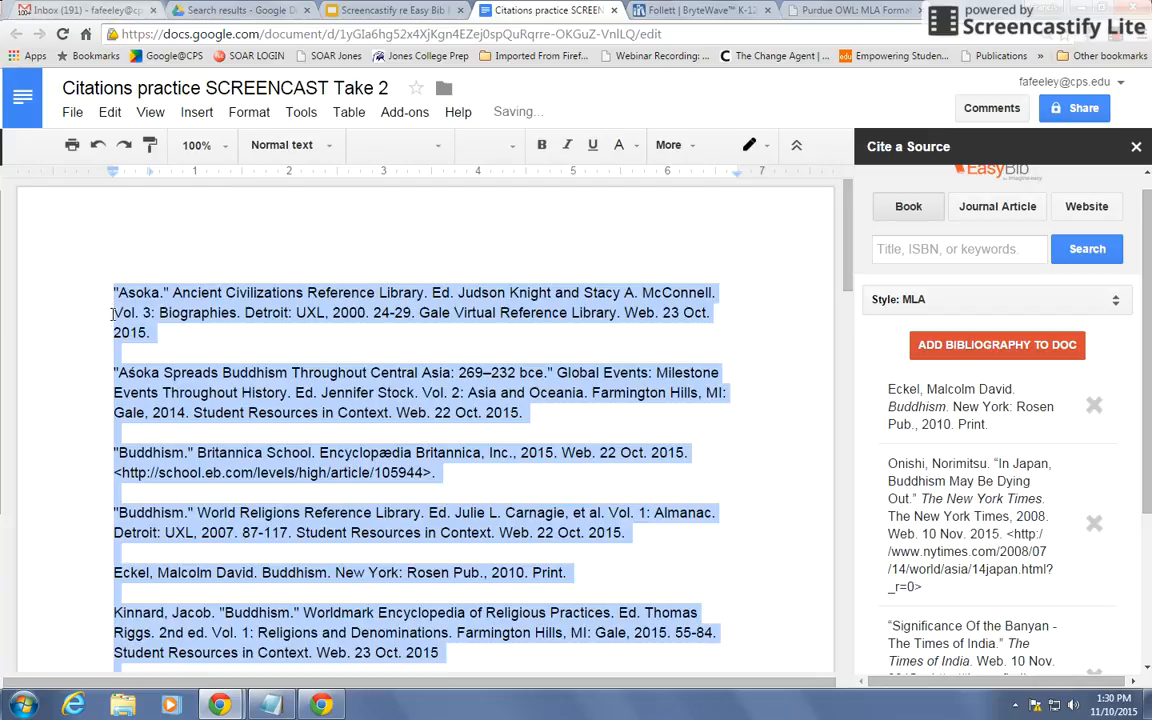
Indent all the continuation lines of the first "Asoka." citation by one level, starting at "Vol. 3: Biographies"
left_click(112, 314)
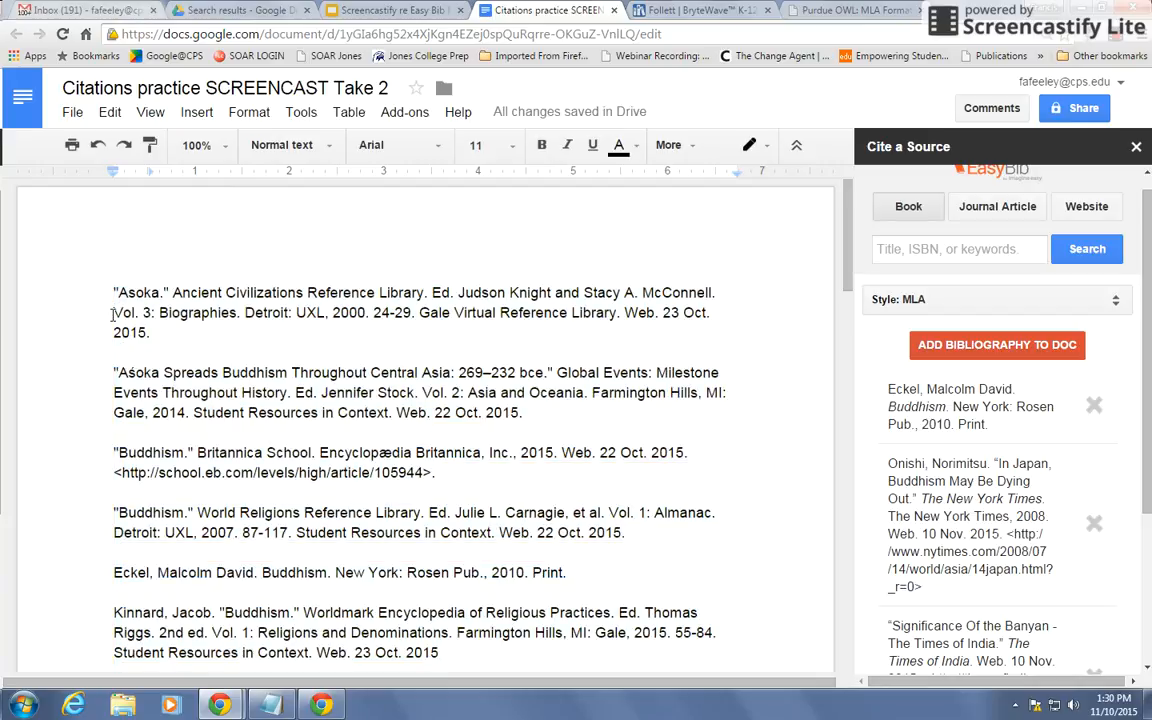
key("Return")
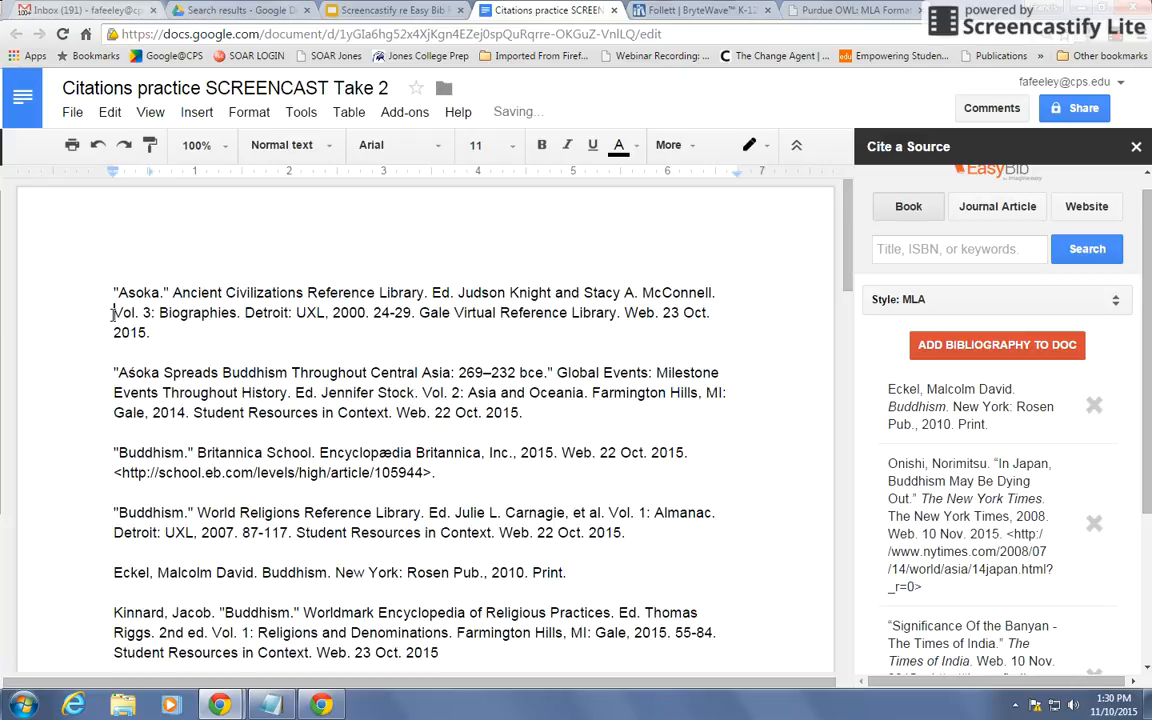
key("Tab")
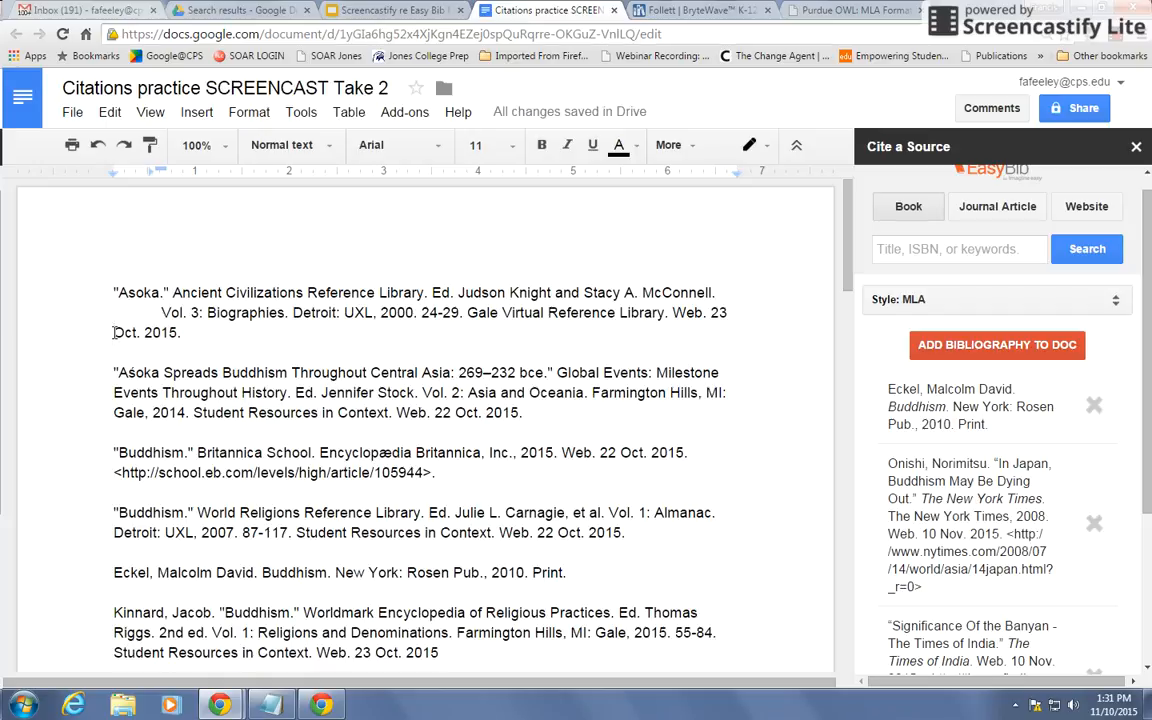
key("Tab")
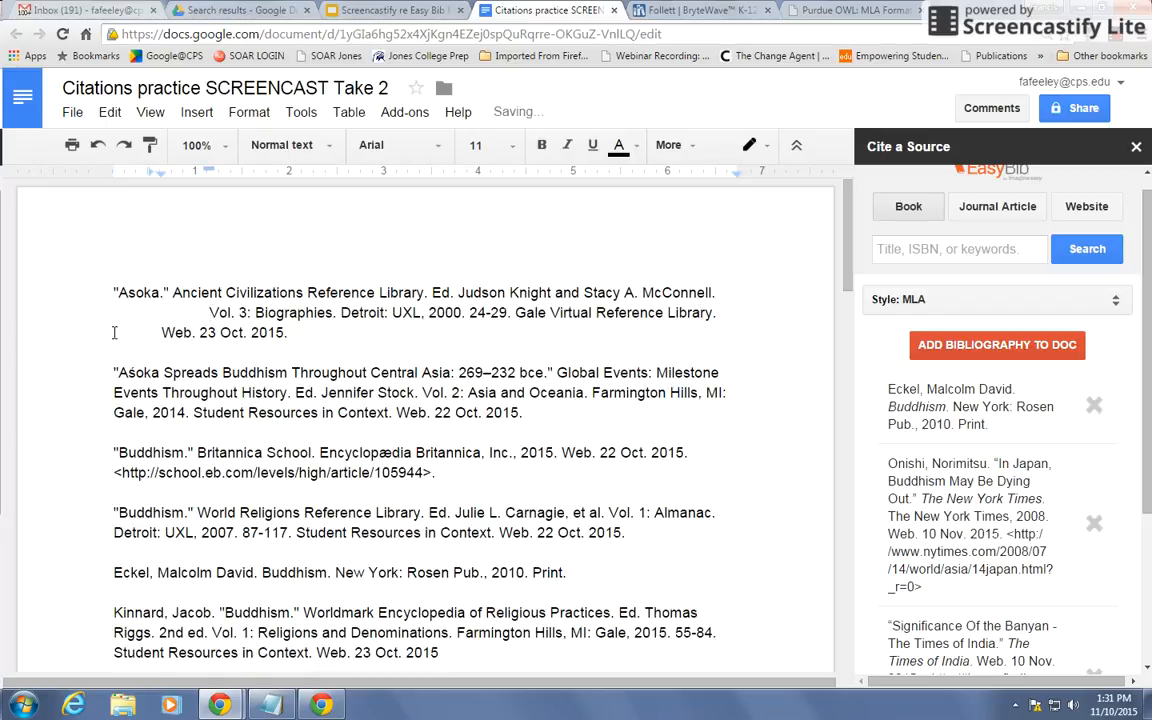
key("BackSpace")
Indent the continuation lines of the "Aśoka Spreads Buddhism" and Britannica School citations by one level
left_click(110, 392)
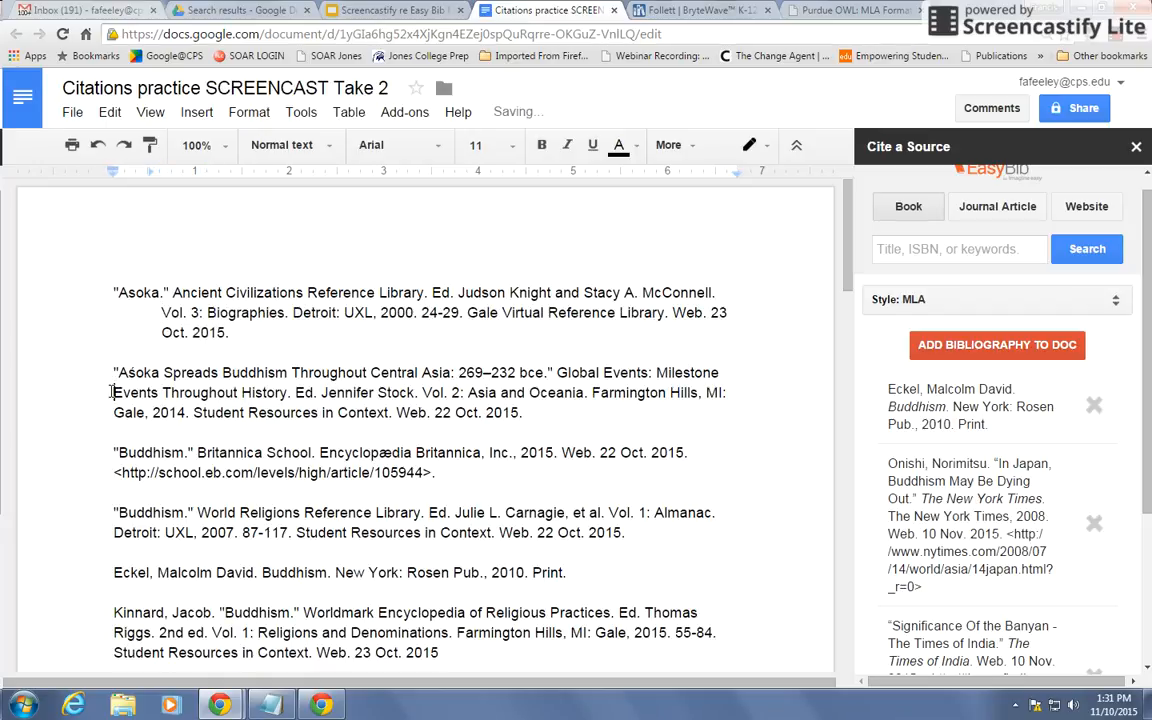
key("Return")
key("Tab")
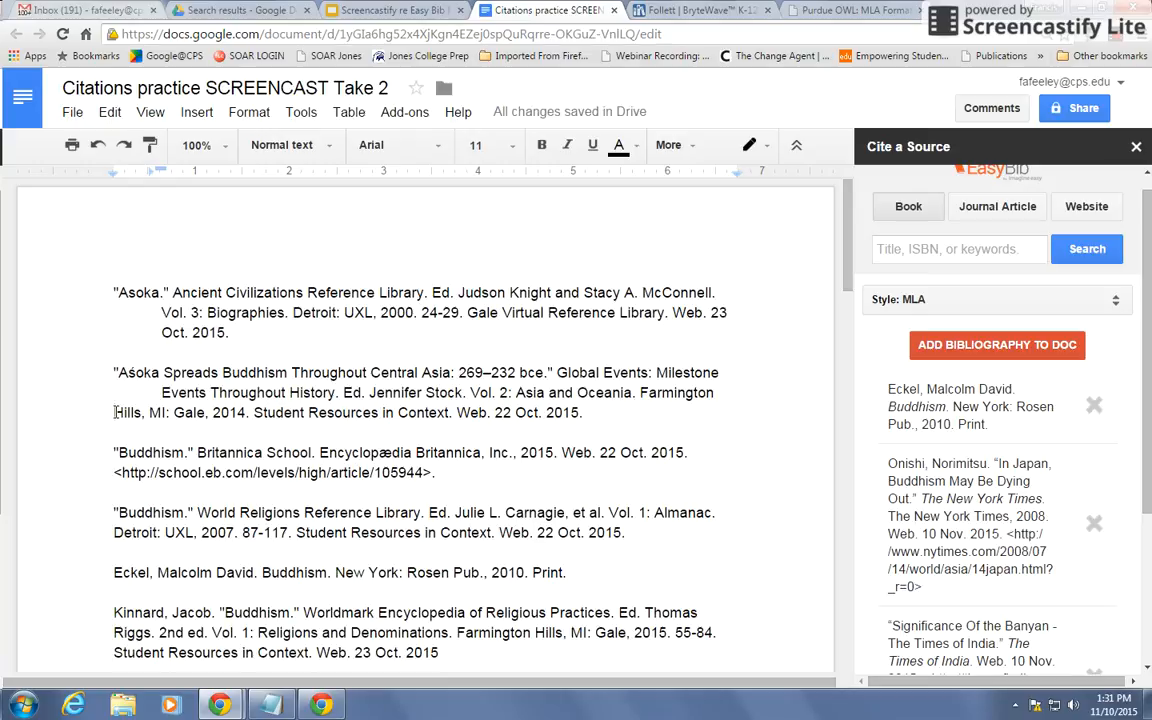
key("Tab")
key("BackSpace")
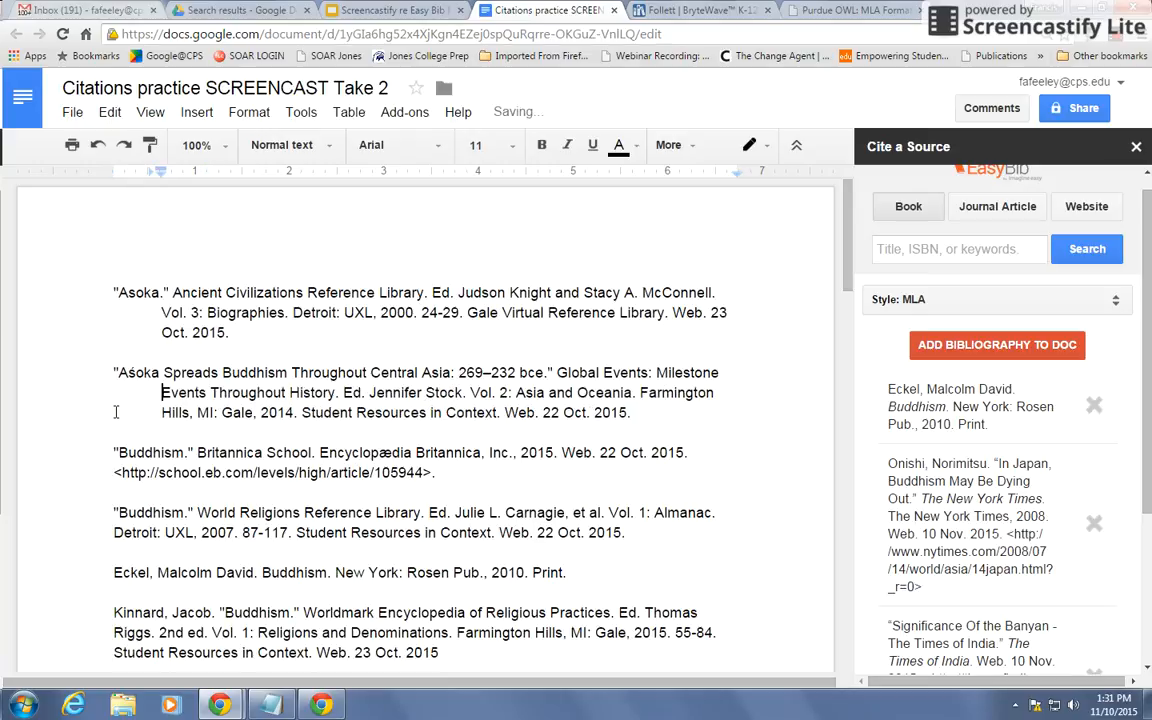
left_click(113, 473)
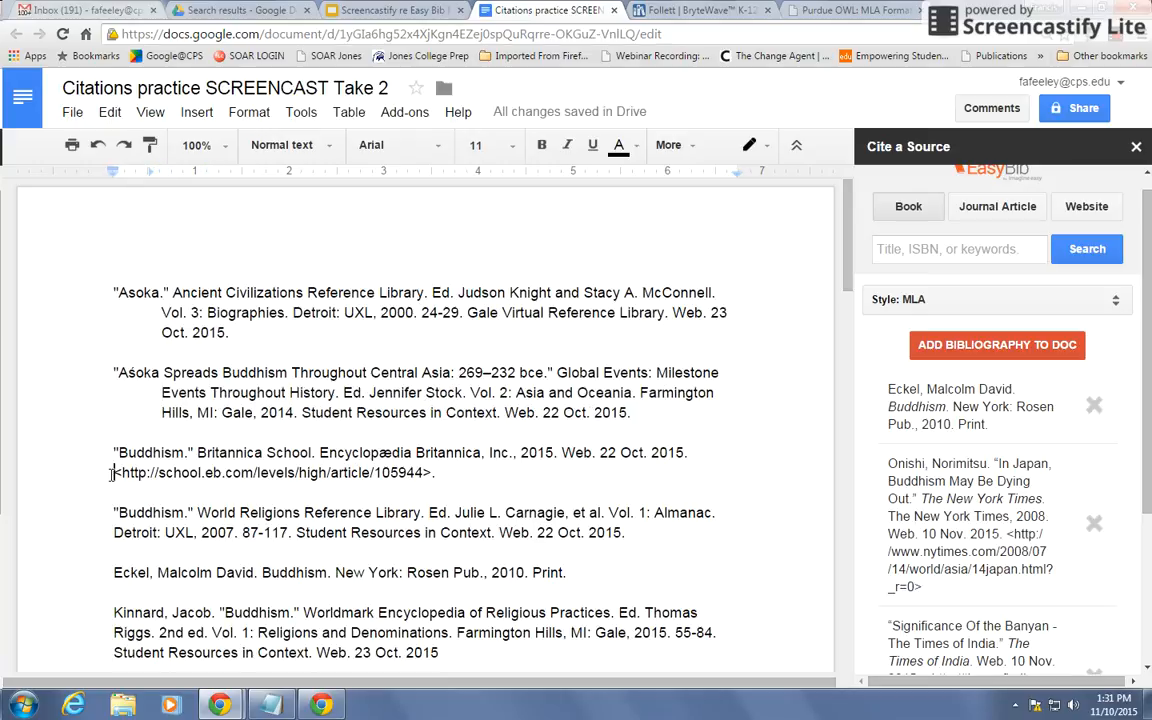
key("Tab")
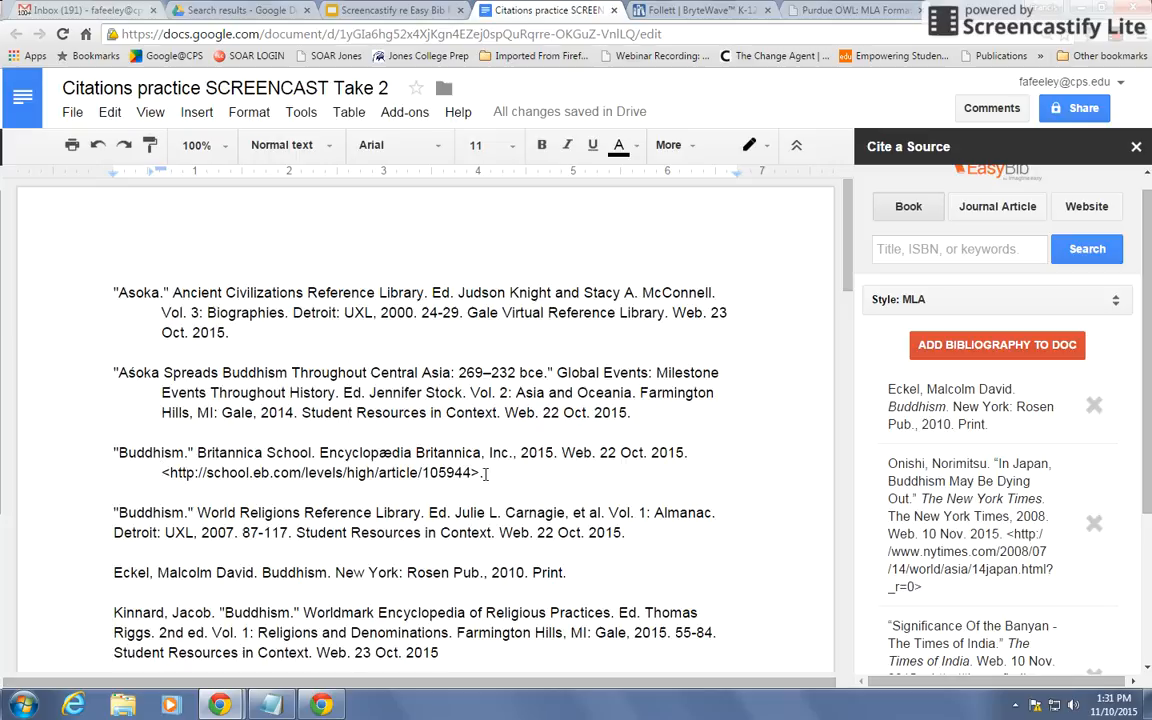
Copy the three citations from World Religions Reference Library Vol. 1 through Worldmark Encyclopedia into slide 2's body in the EasyBib Google Slides presentation
scroll(459, 492, "down", 3)
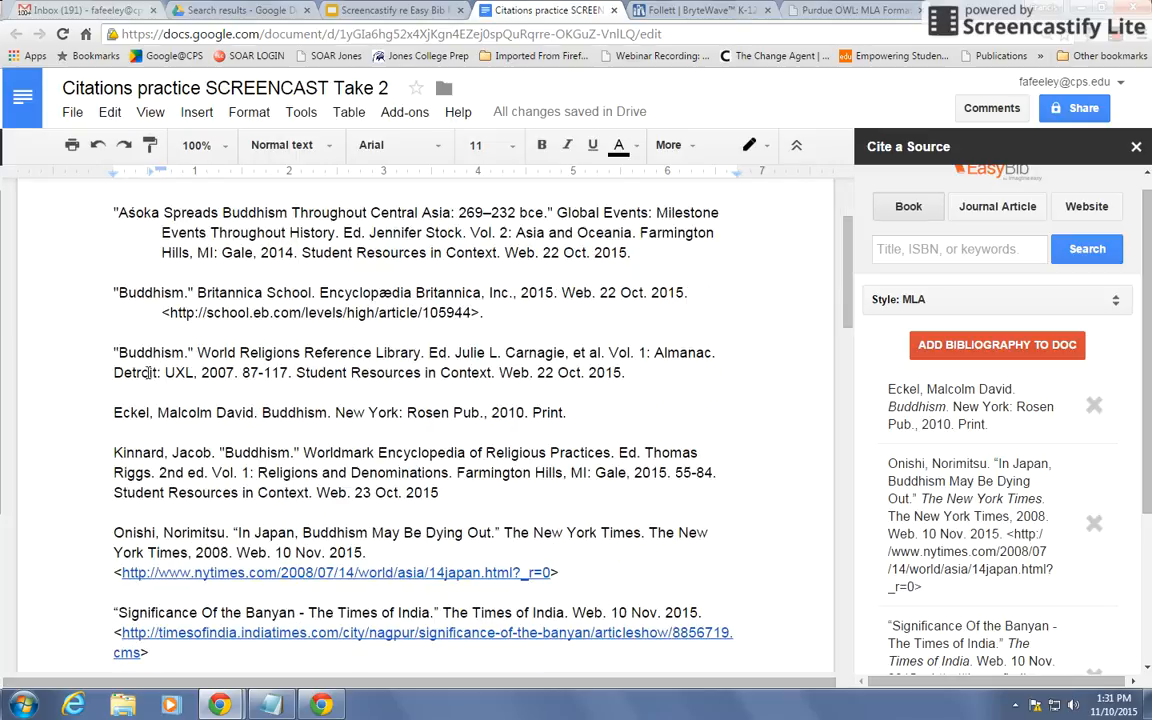
left_click_drag(105, 345, 447, 495)
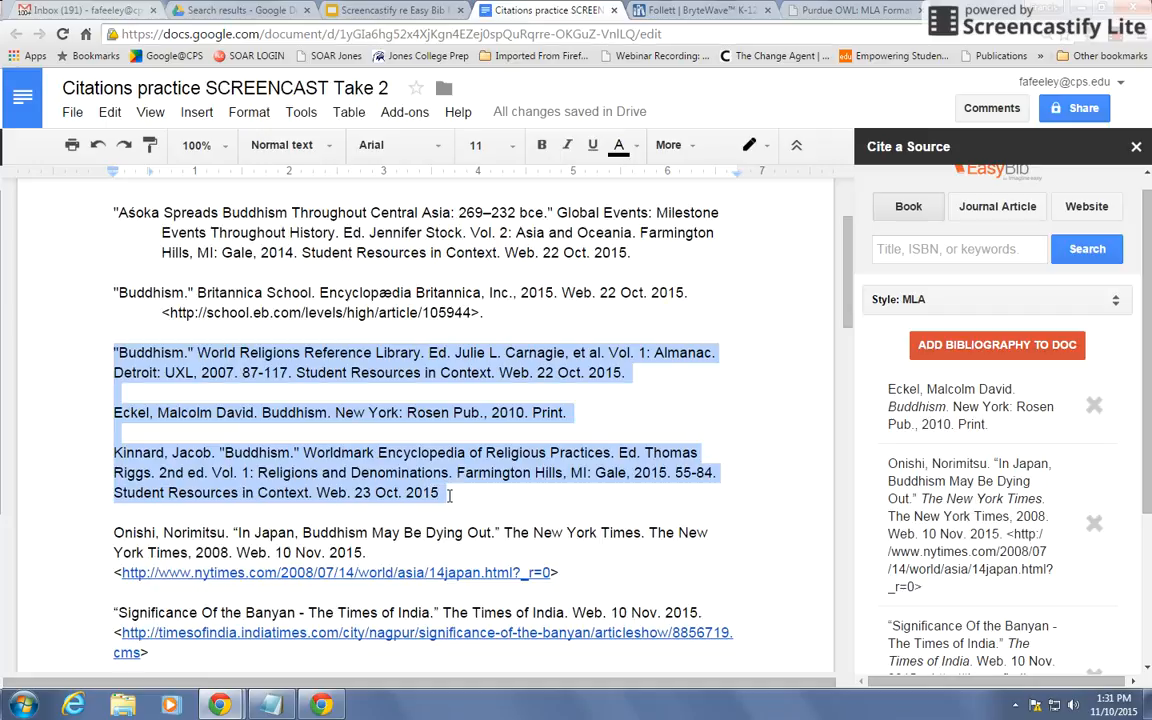
left_click(385, 10)
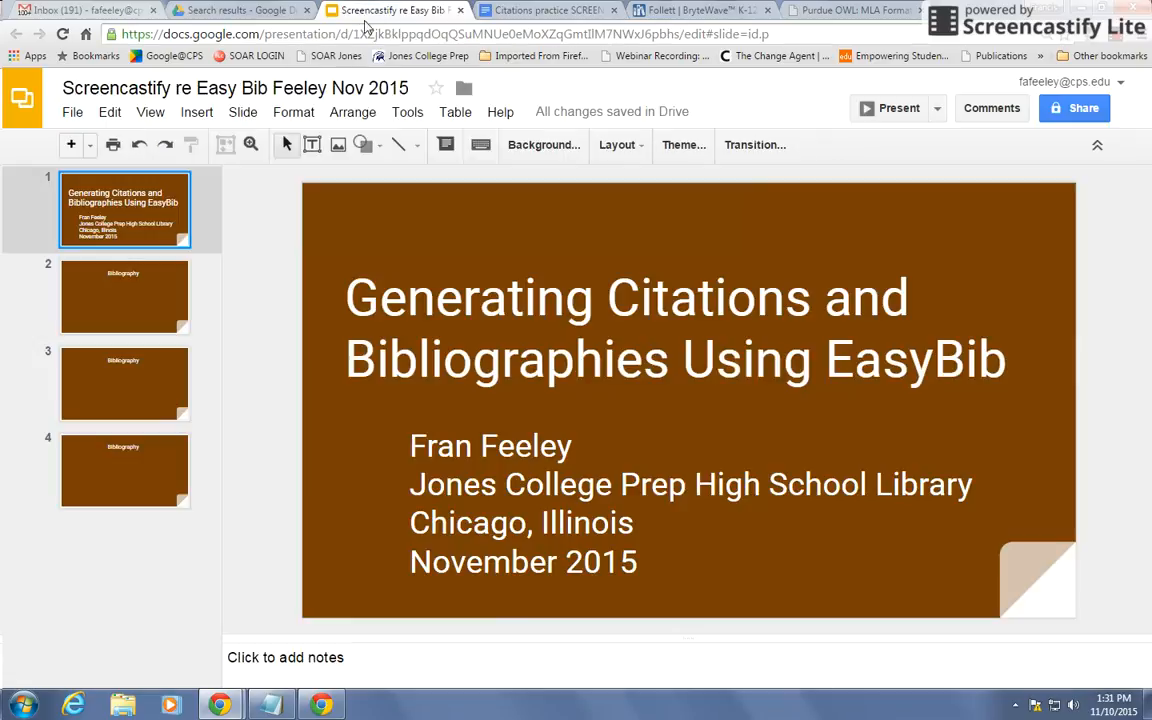
left_click(131, 280)
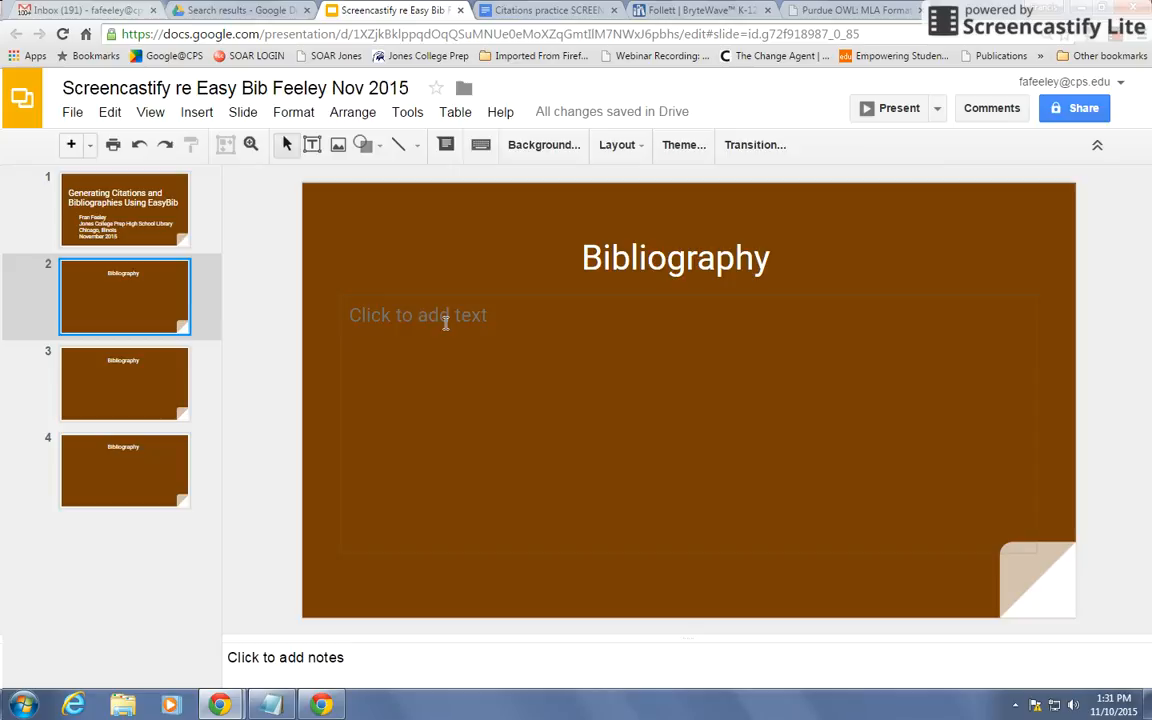
left_click(446, 323)
type("\"Buddhism.\" World Religions Reference Library. Ed. Julie L. Carnagie, et al. Vol. 1: Almanac. Detroit: UXL, 2007. 87-117. Student Resources in Context. Web. 22 Oct. 2015.  Eckel, Malcolm David. Buddhism. New York: Rosen Pub., 2008. Print.  Kinnard, Jacob. \"Buddhism.\" Worldmark Encyclopedia of Religious Practices. Ed. Thomas Riggs. 2nd ed. Vol. 1: Religions and Denominations. Farmington Hills, MI: Gale, 2015. 55-84. Student Resources in Context. Web. 23 Oct. 2015.")
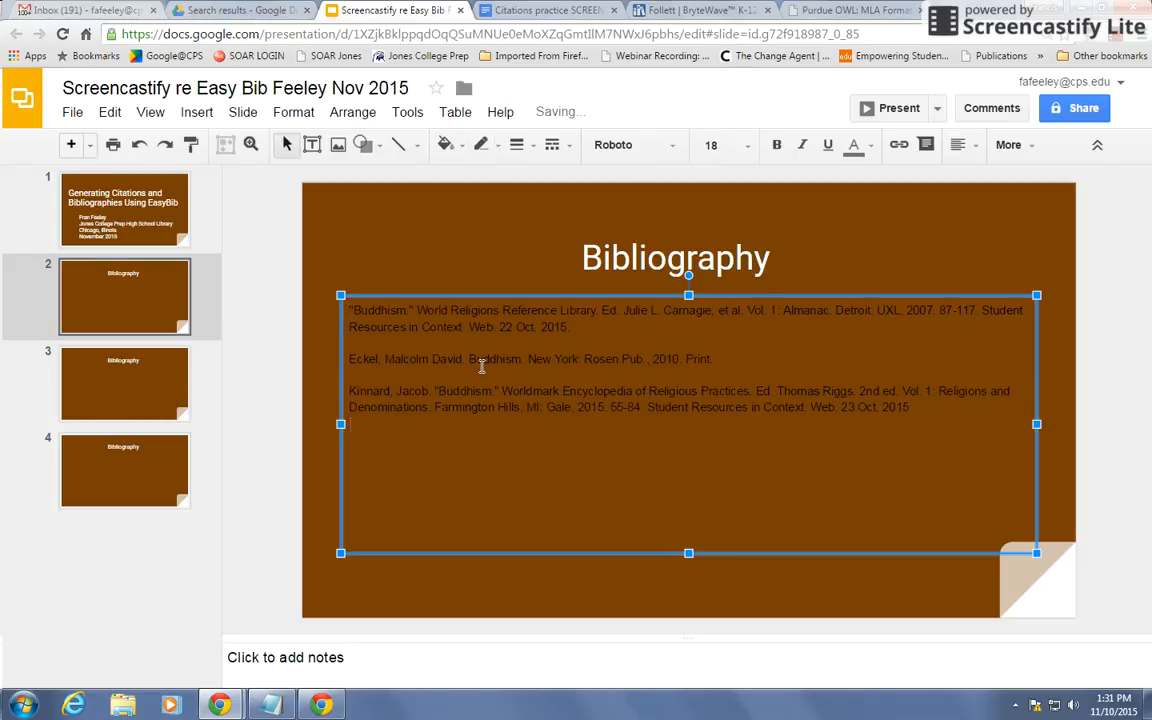
Move the three citations out of slide 2's body and into the blank Notepad document
left_click_drag(918, 416, 320, 302)
key("ctrl+x")
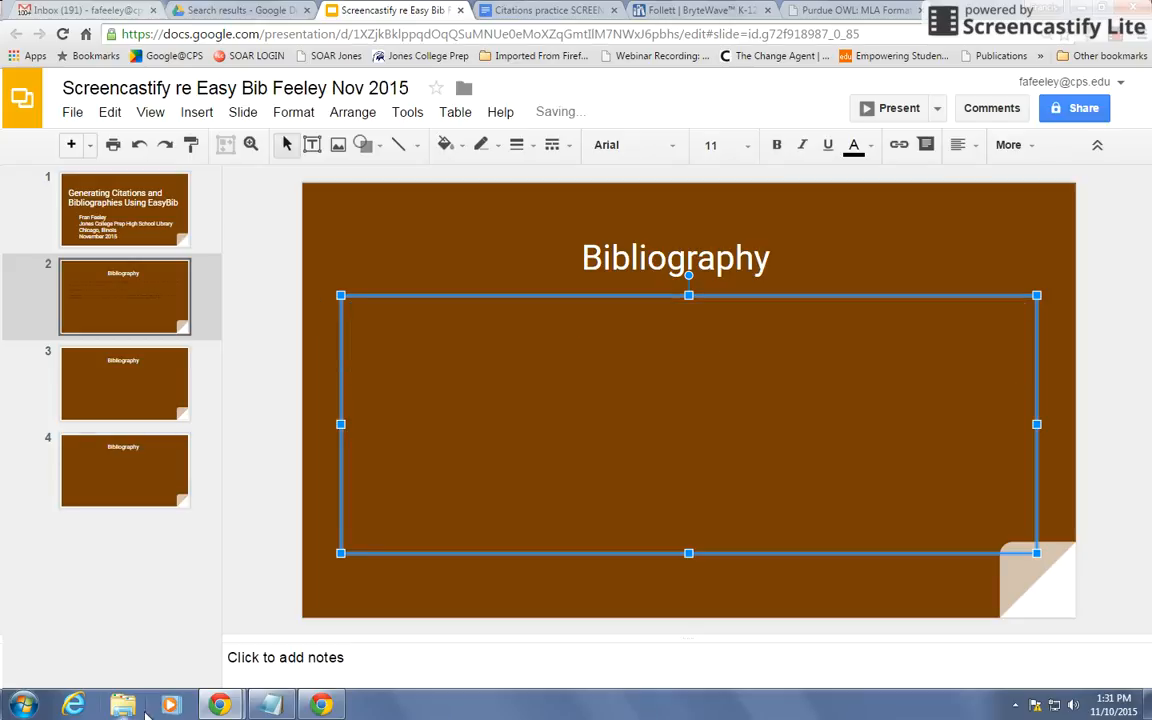
left_click(268, 705)
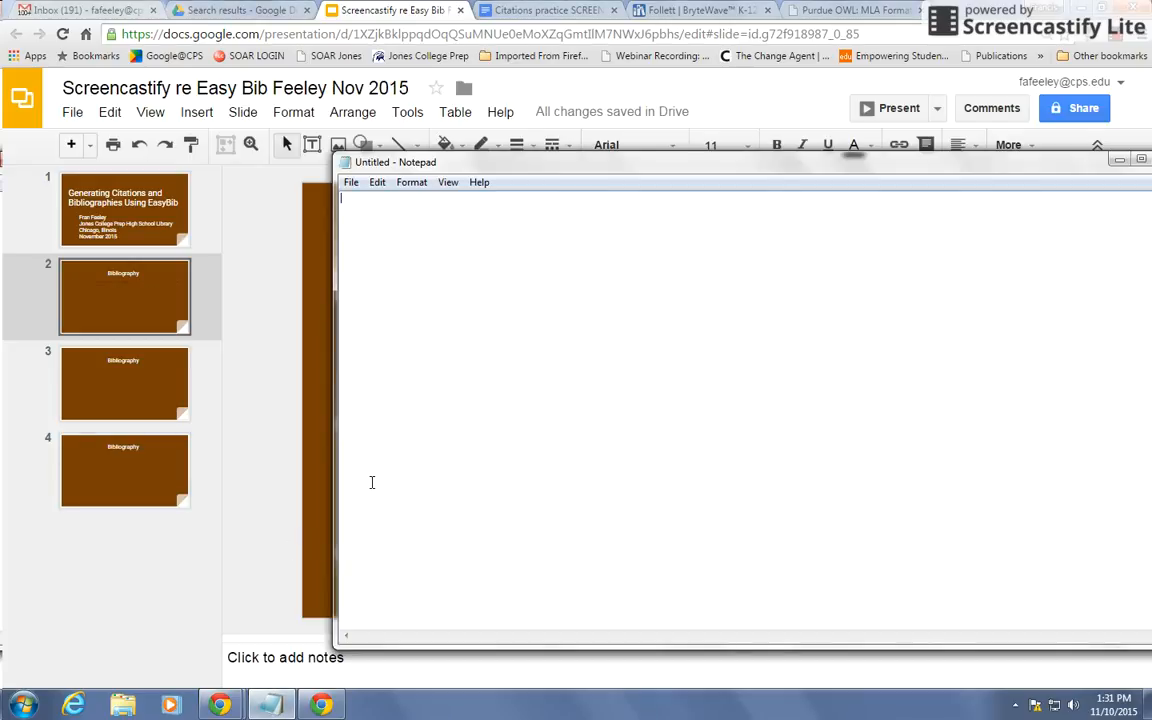
key("ctrl+v")
Move all the citations from Notepad back into slide 2's body and add a blank line after the first citation
key("ctrl+a")
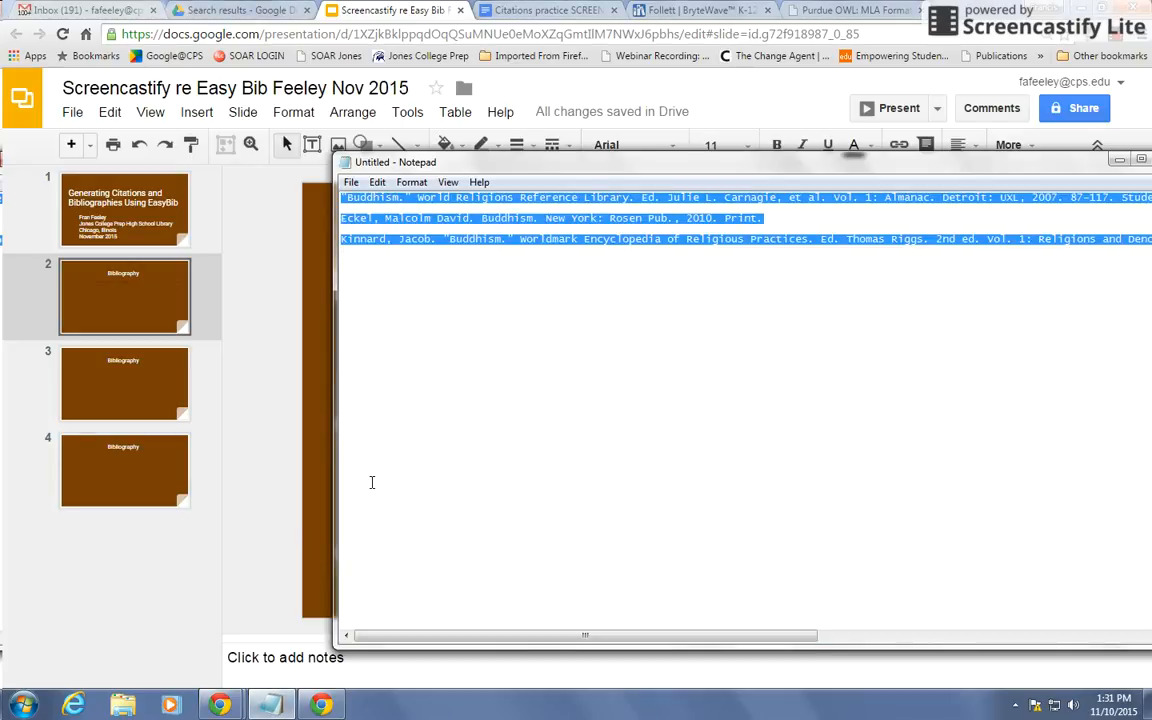
key("ctrl+x")
left_click(314, 437)
left_click(435, 379)
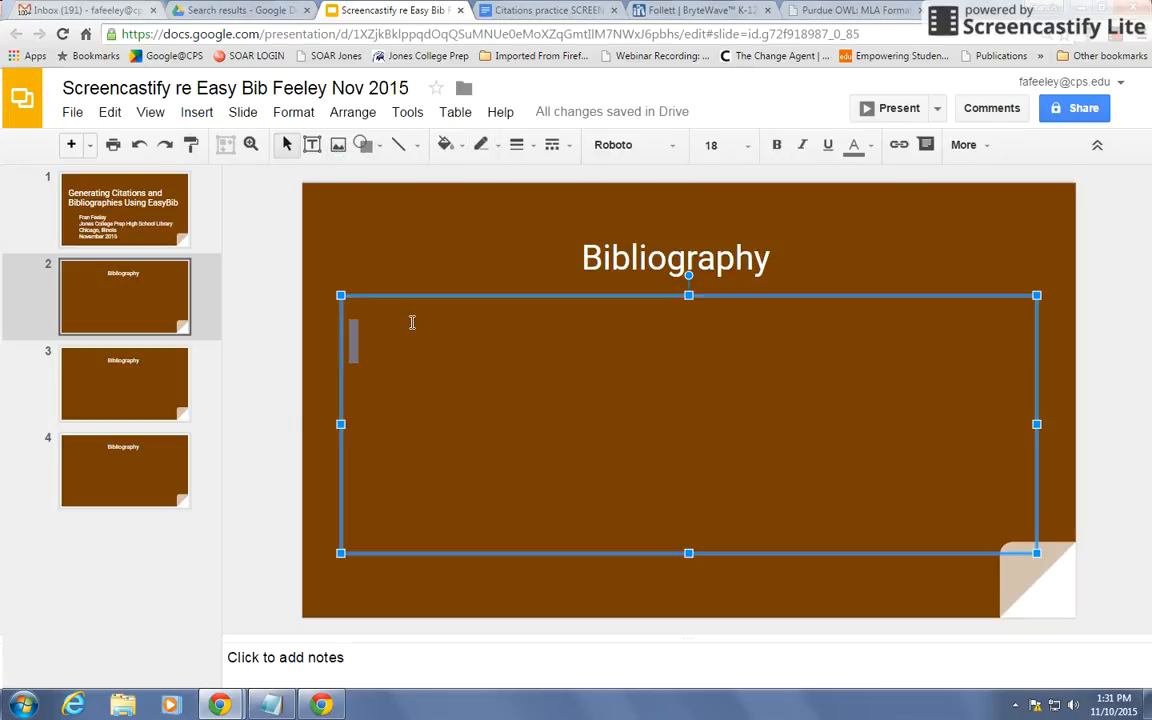
key("ctrl+v")
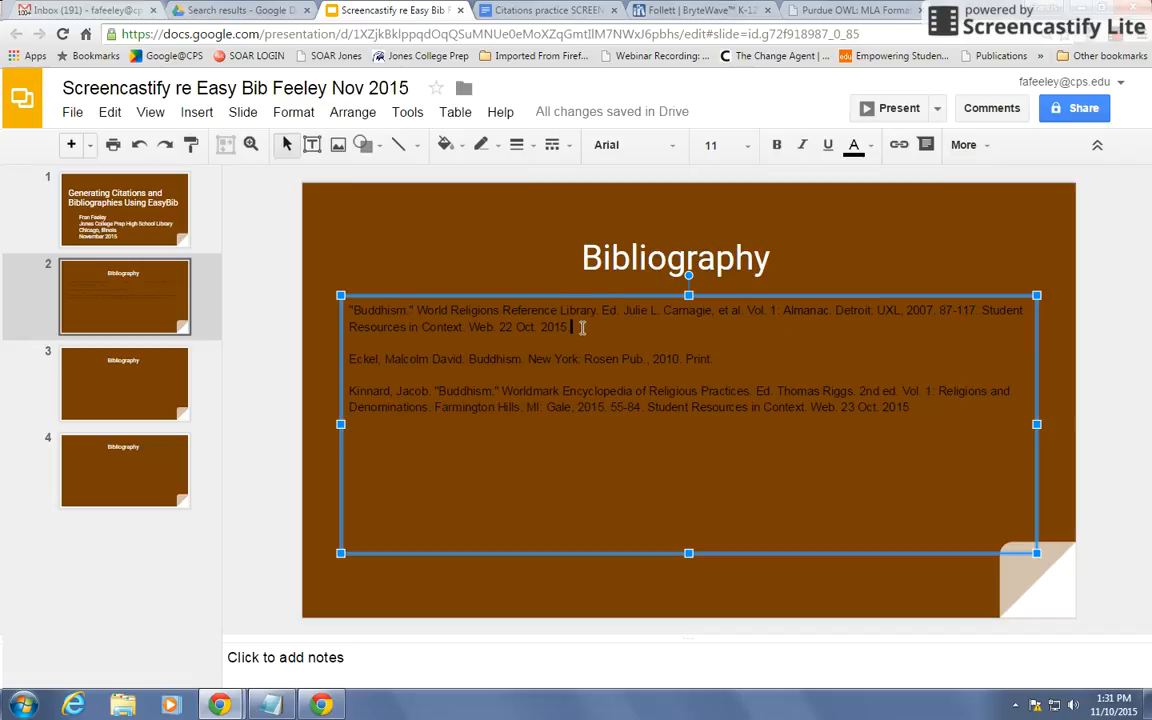
key("Return")
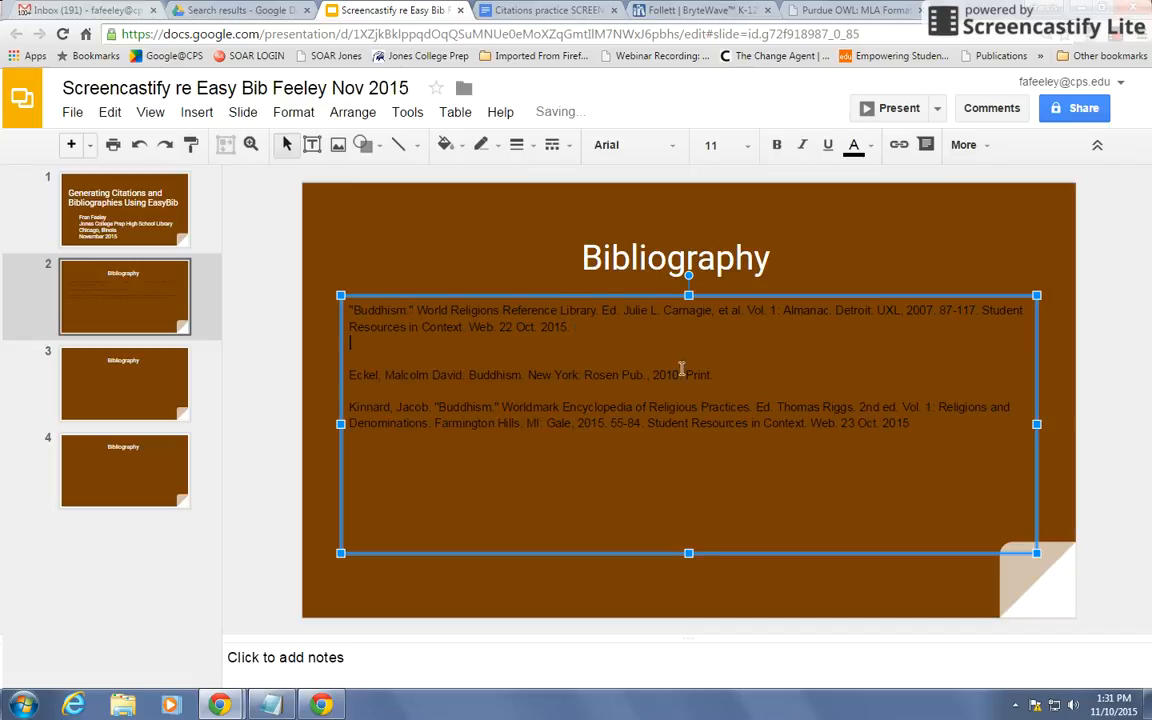
Set the font size of all three citations on slide 2 to 14
left_click_drag(913, 424, 291, 306)
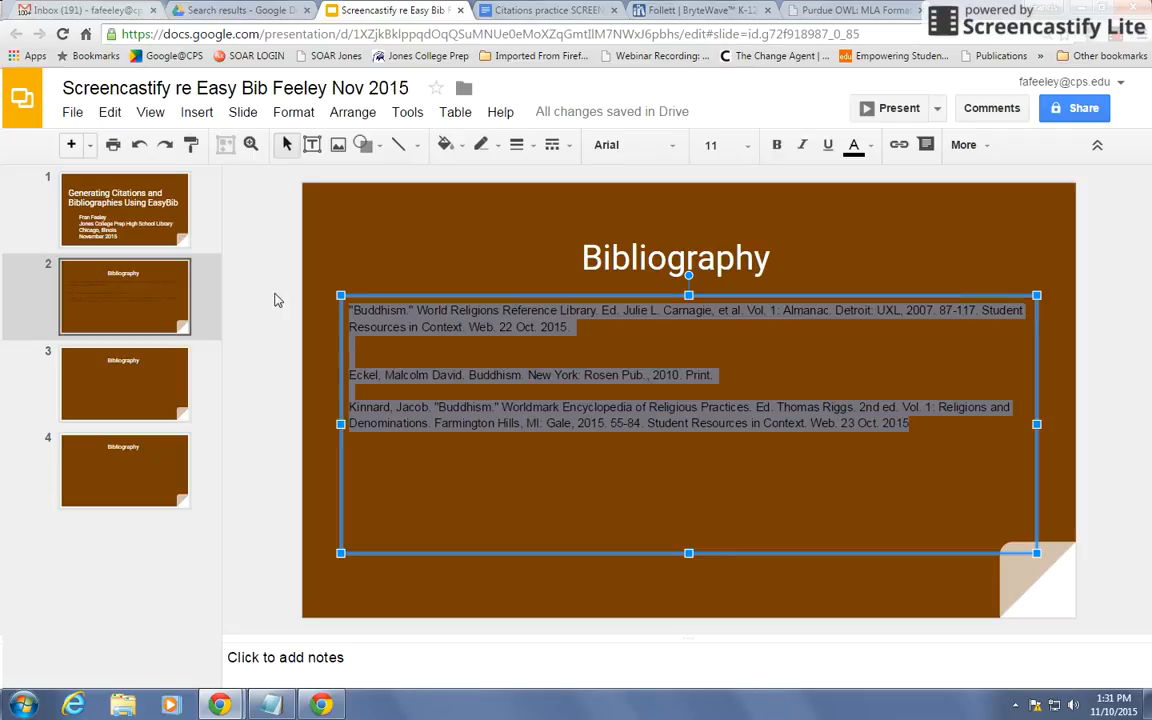
left_click(710, 145)
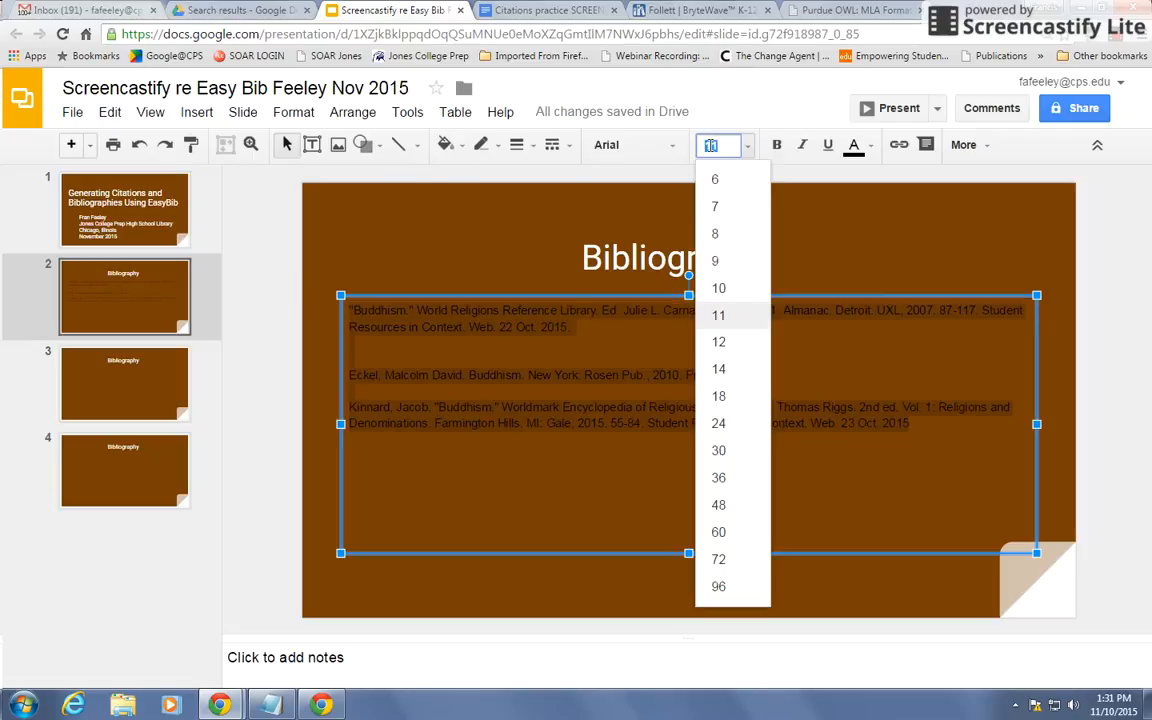
type("14")
key("Return")
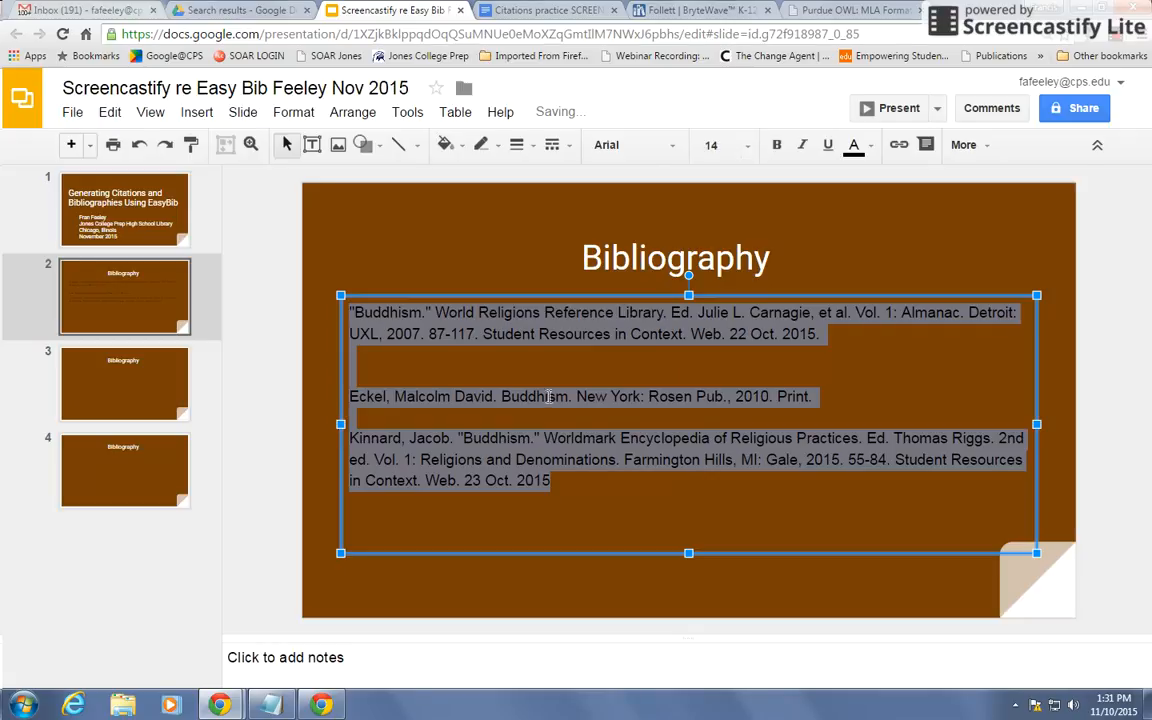
Break the first "Buddhism." citation before "UXL, 2007" and indent that continuation line by one level
left_click(493, 380)
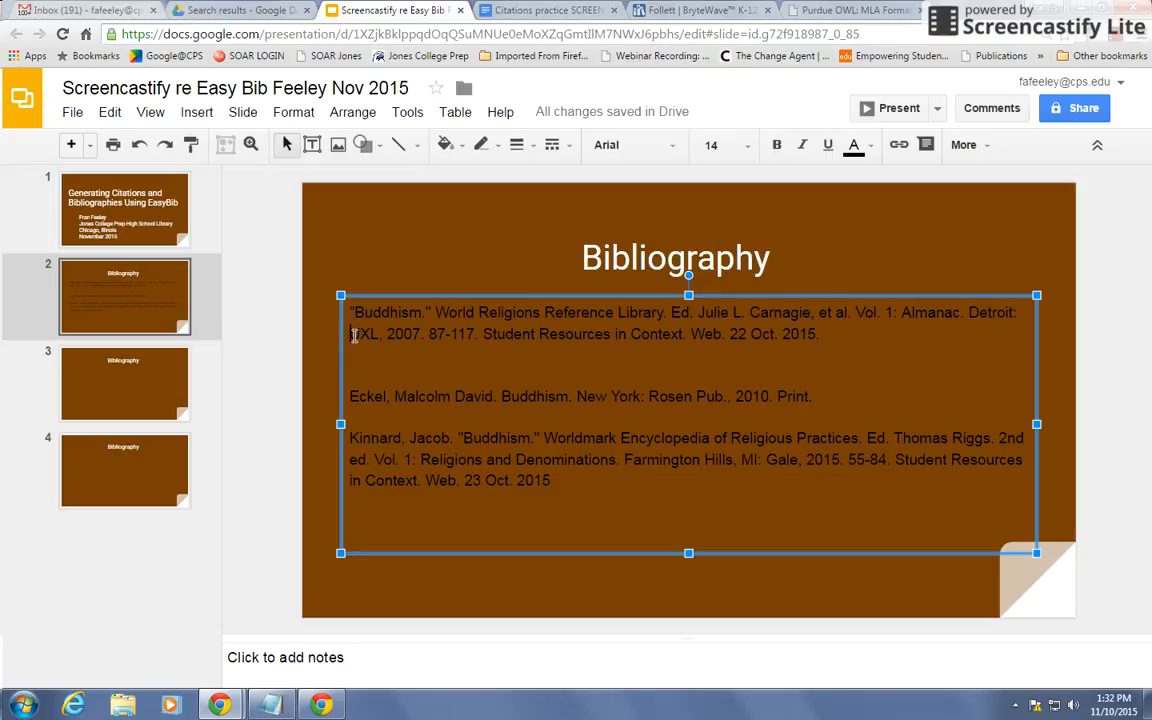
key("Return")
key("Tab")
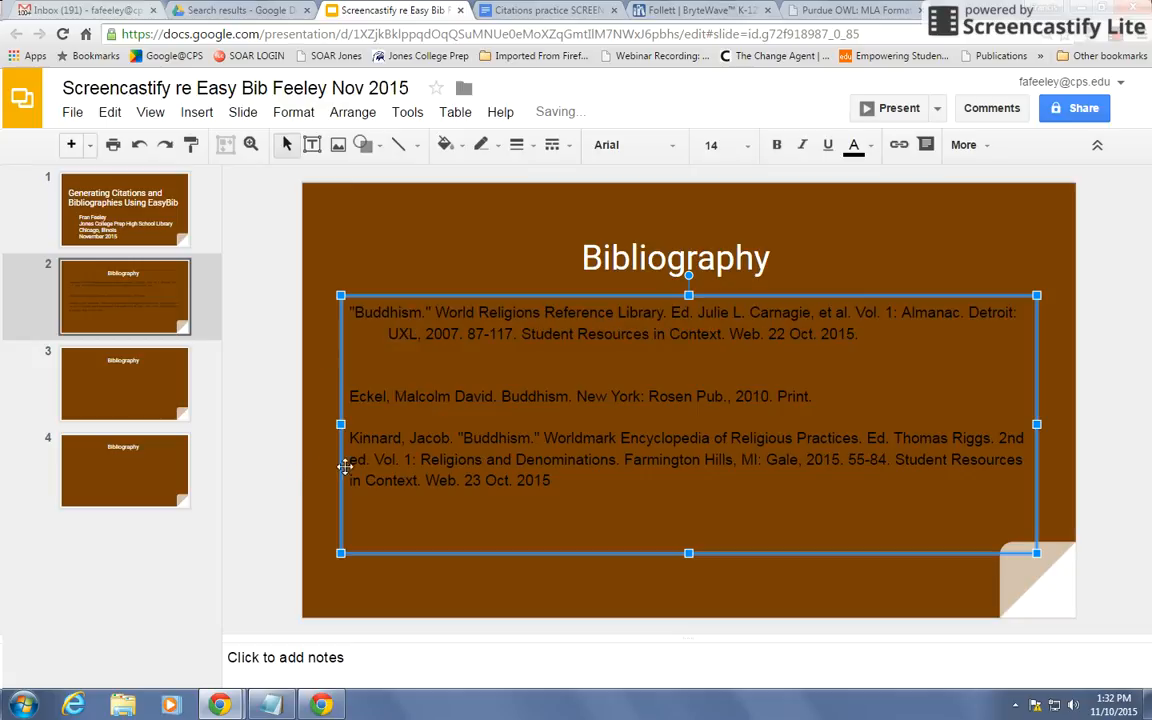